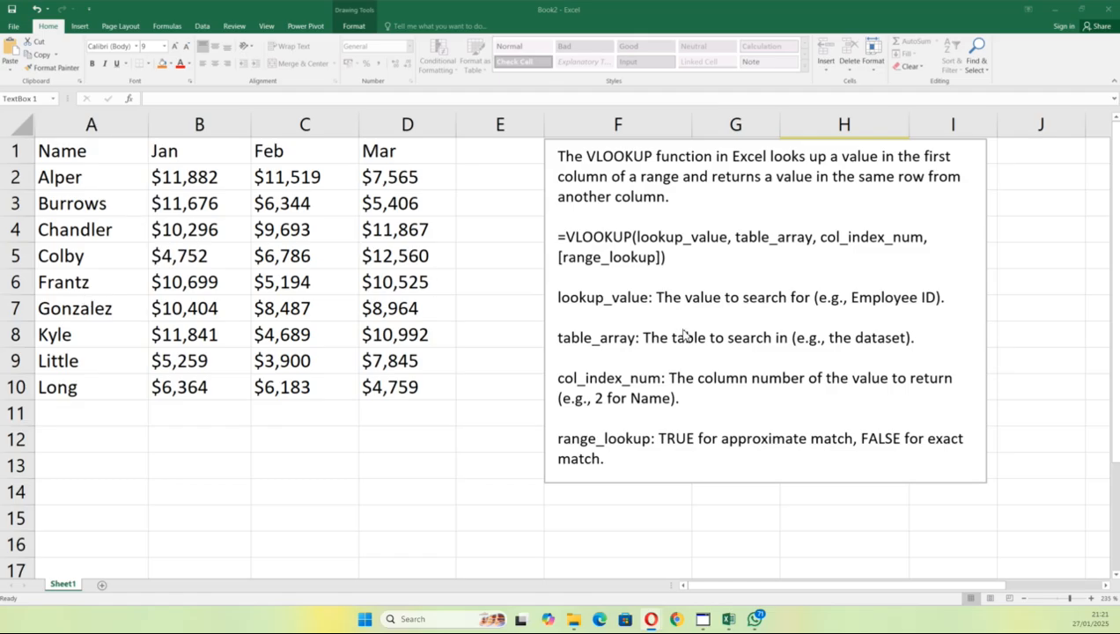
Step: Colour the two-line =VLOOKUP(lookup_value, table_array, col_index_num, [range_lookup]) syntax red
drag(680, 260, 561, 257)
double_click(557, 237)
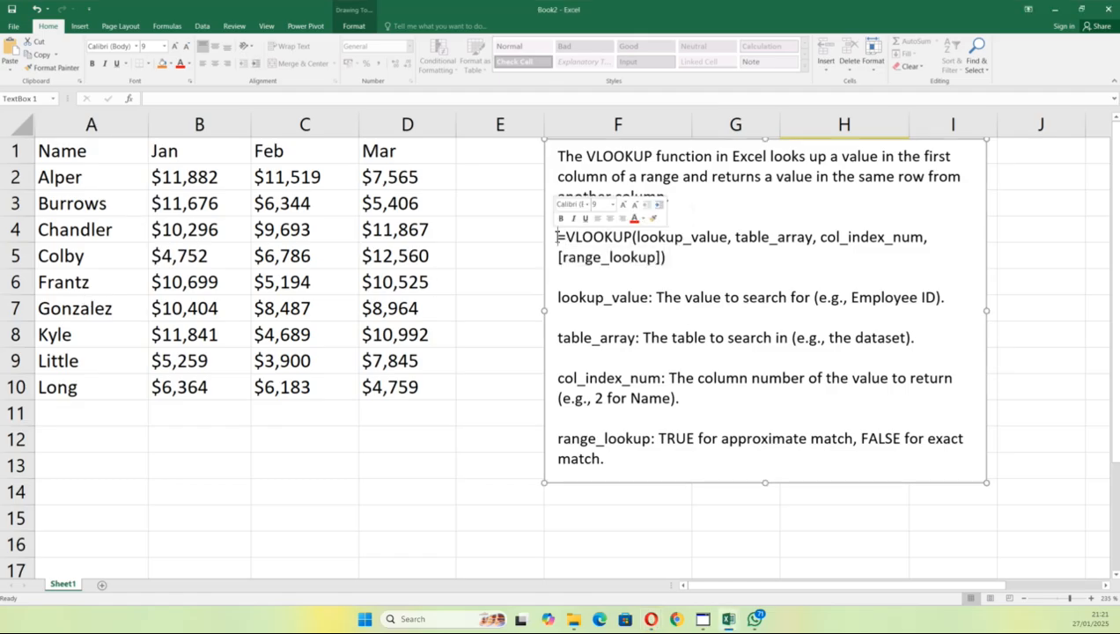
drag(557, 237, 665, 259)
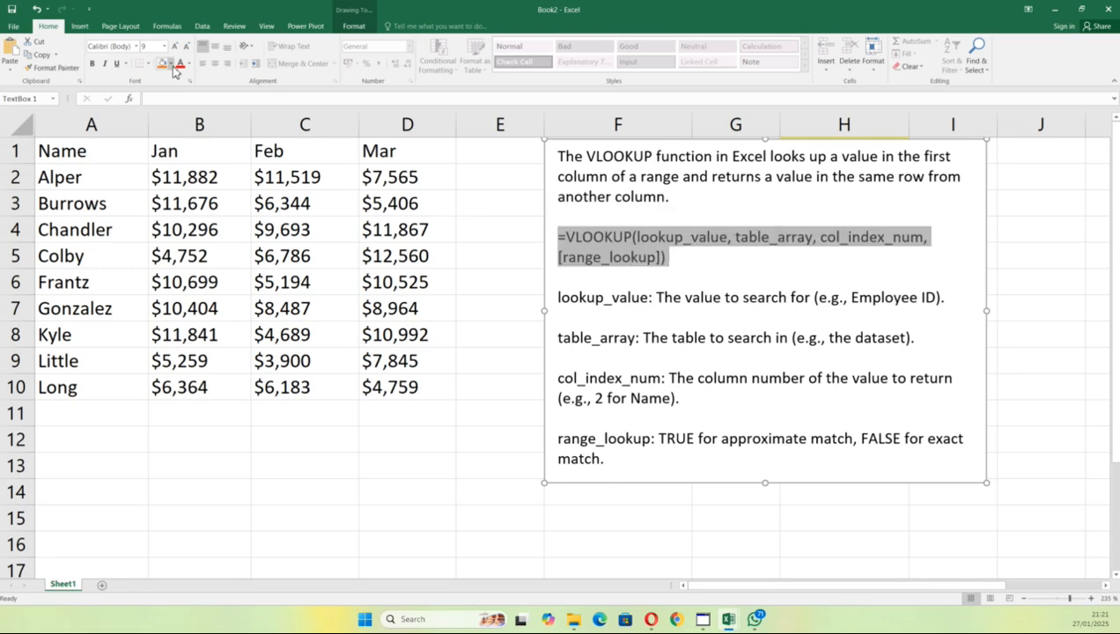
click(180, 63)
click(810, 286)
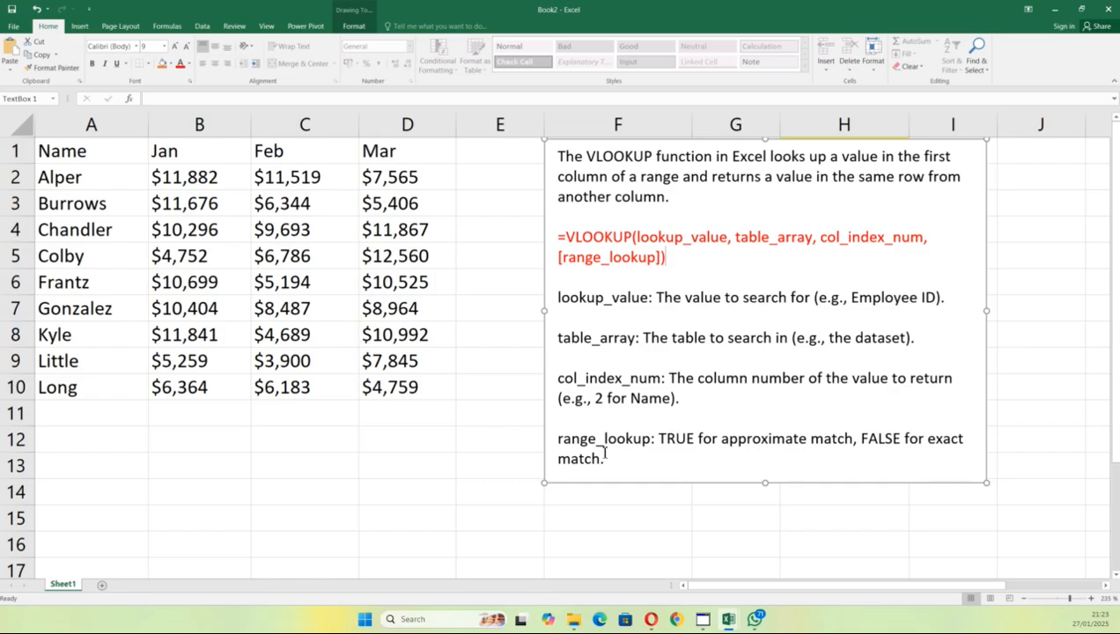
Step: Highlight the range_lookup and table_array explanations, then drag the text box further right
drag(554, 438, 725, 438)
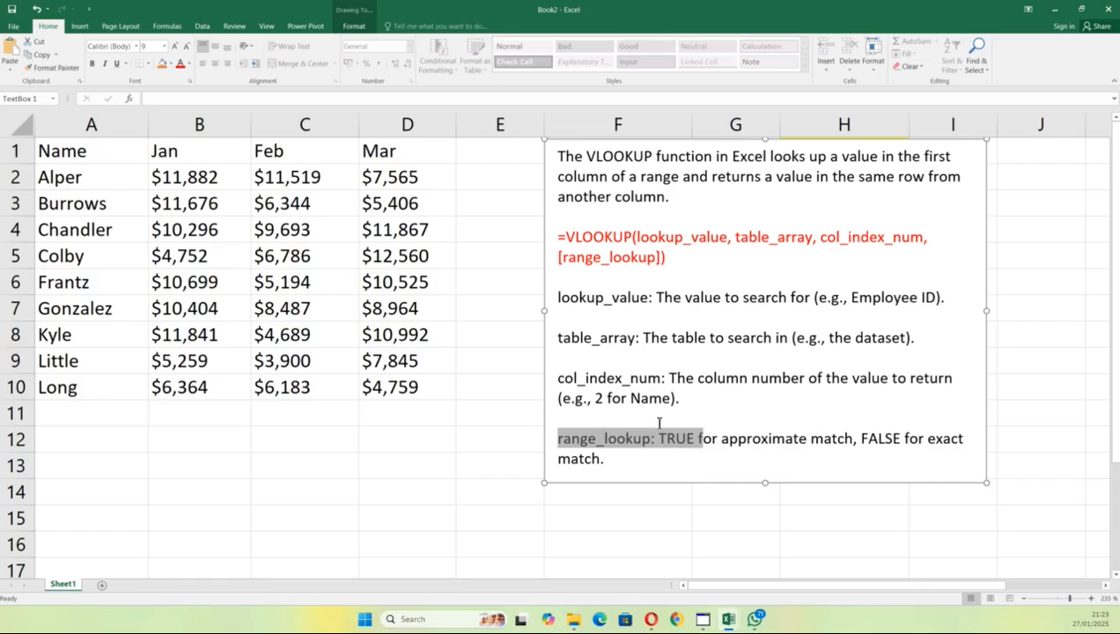
click(731, 446)
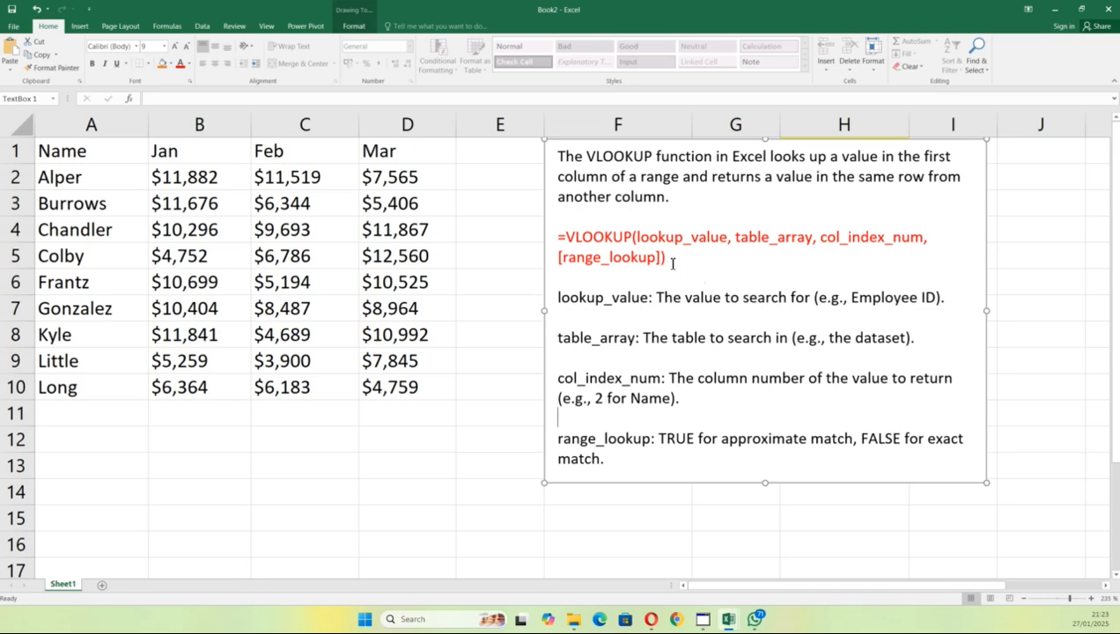
drag(667, 257, 568, 258)
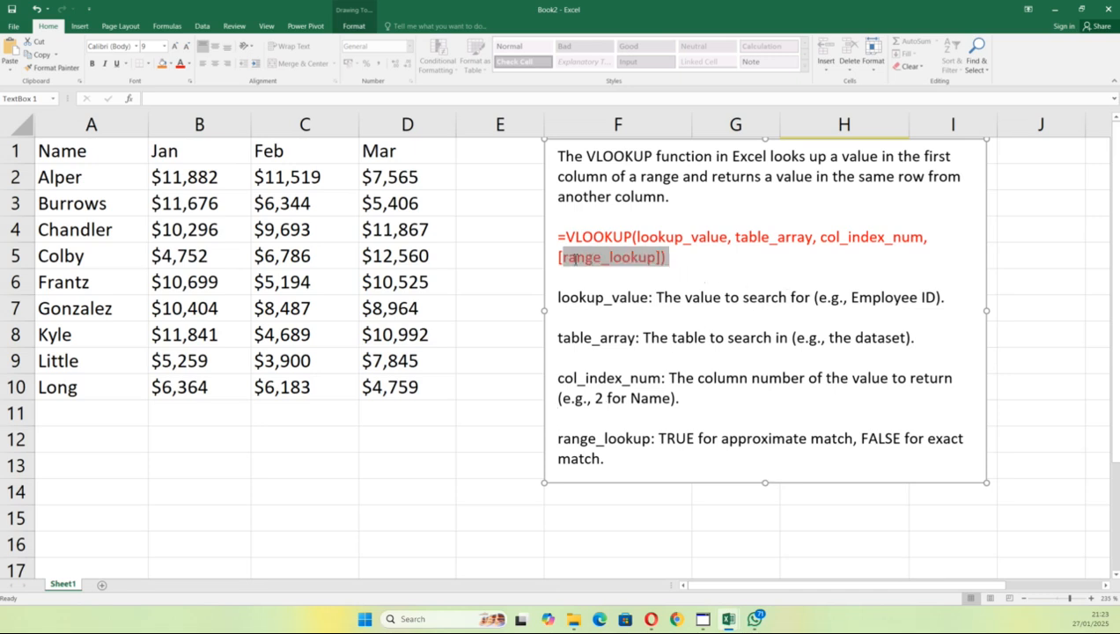
click(773, 238)
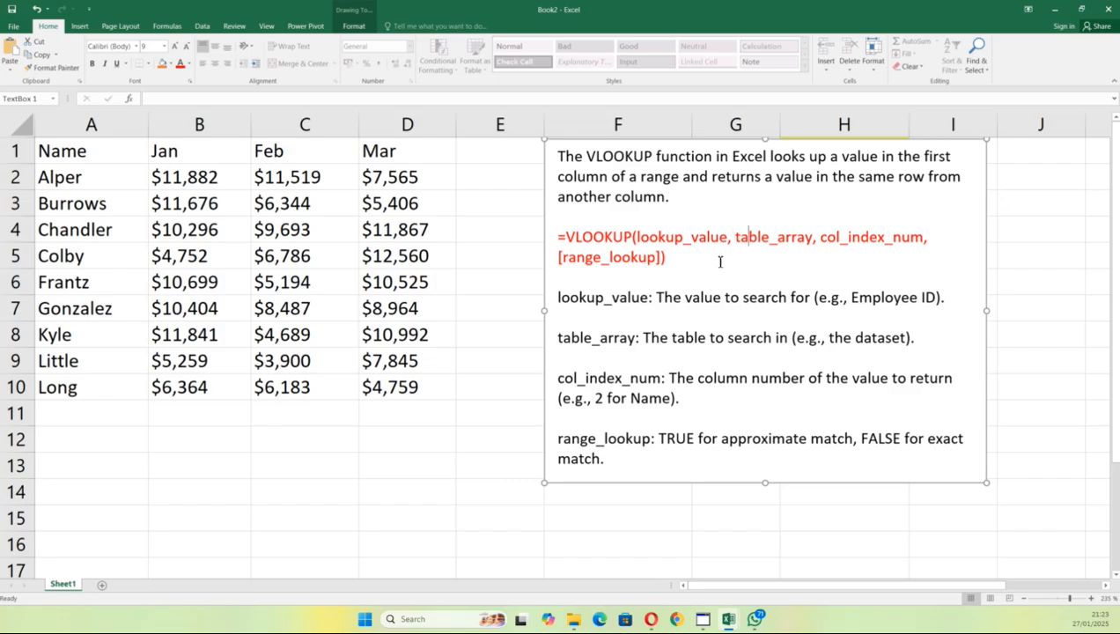
drag(560, 344, 828, 337)
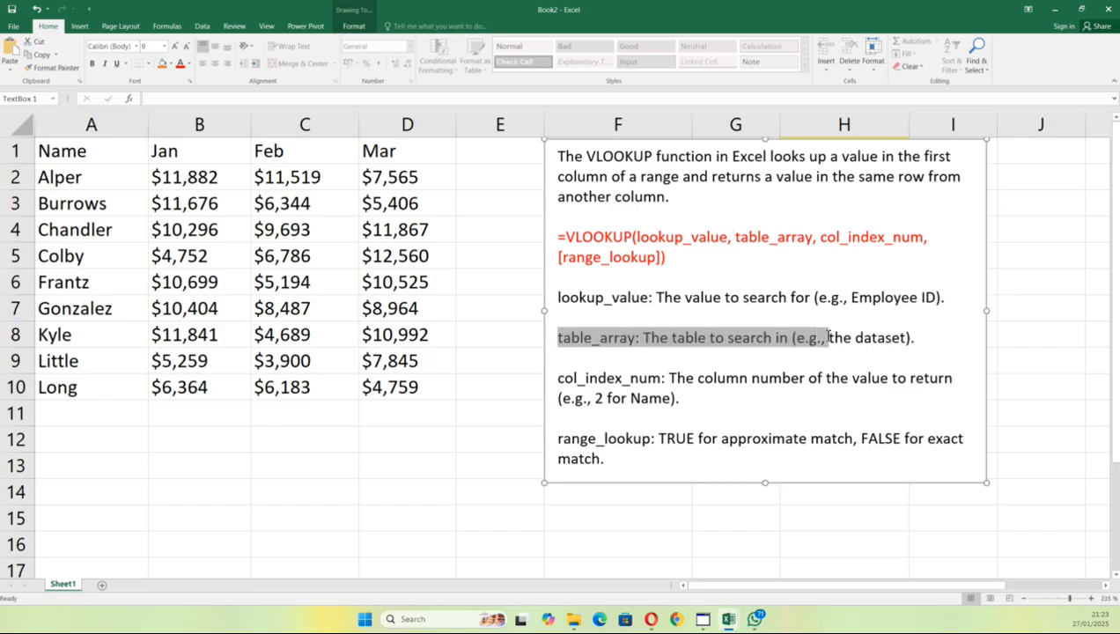
click(702, 363)
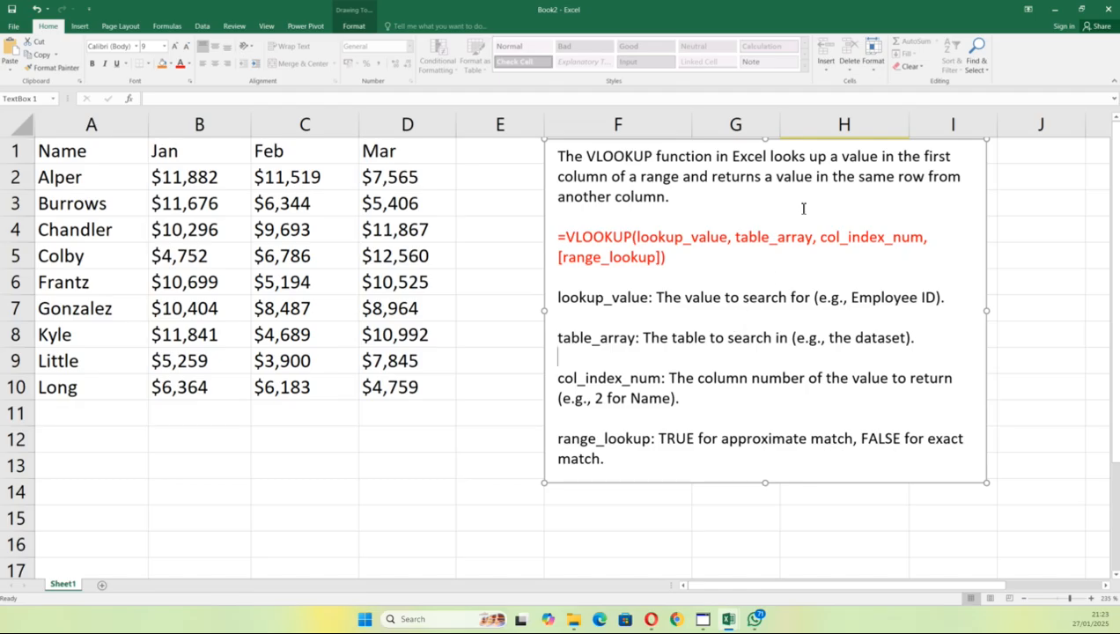
drag(745, 483, 806, 483)
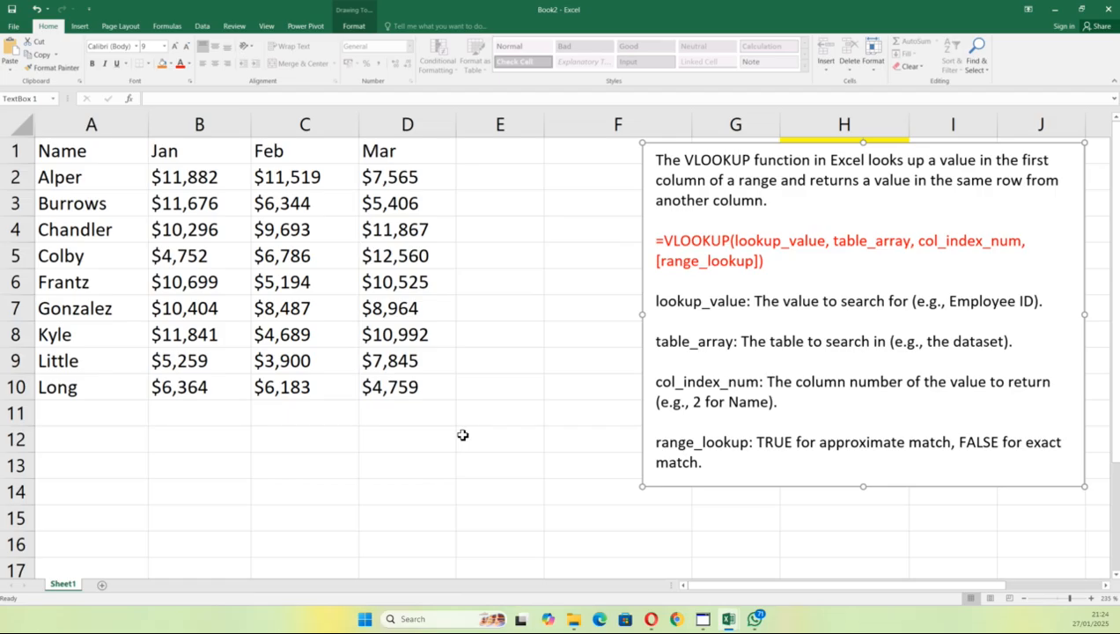
Step: Bold the Name, Jan, Feb and Mar header cells A1:D1
click(96, 159)
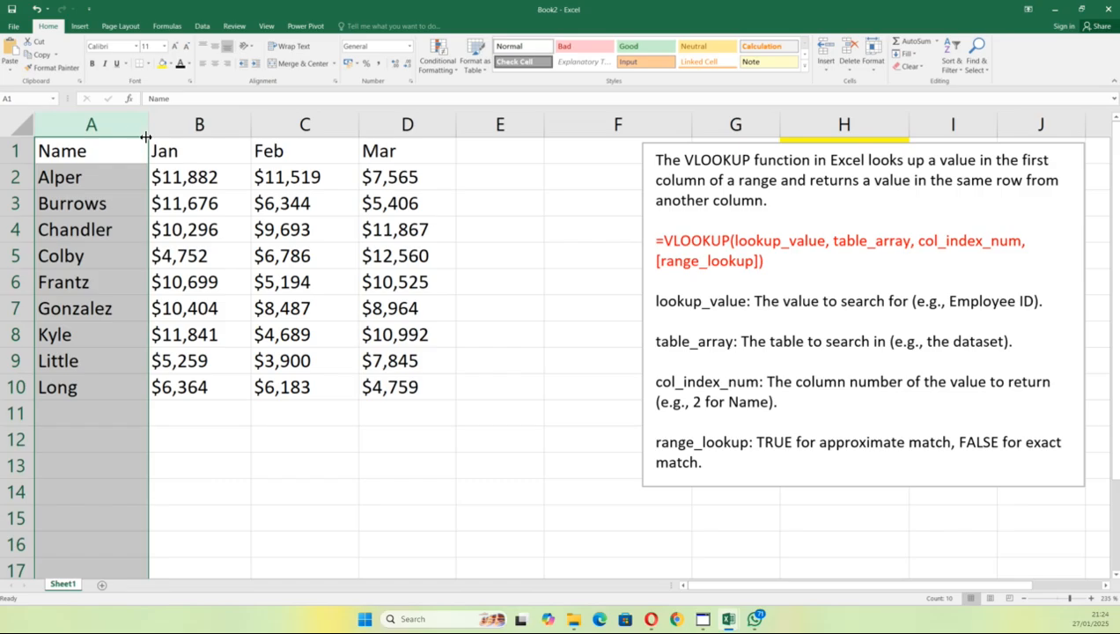
click(203, 410)
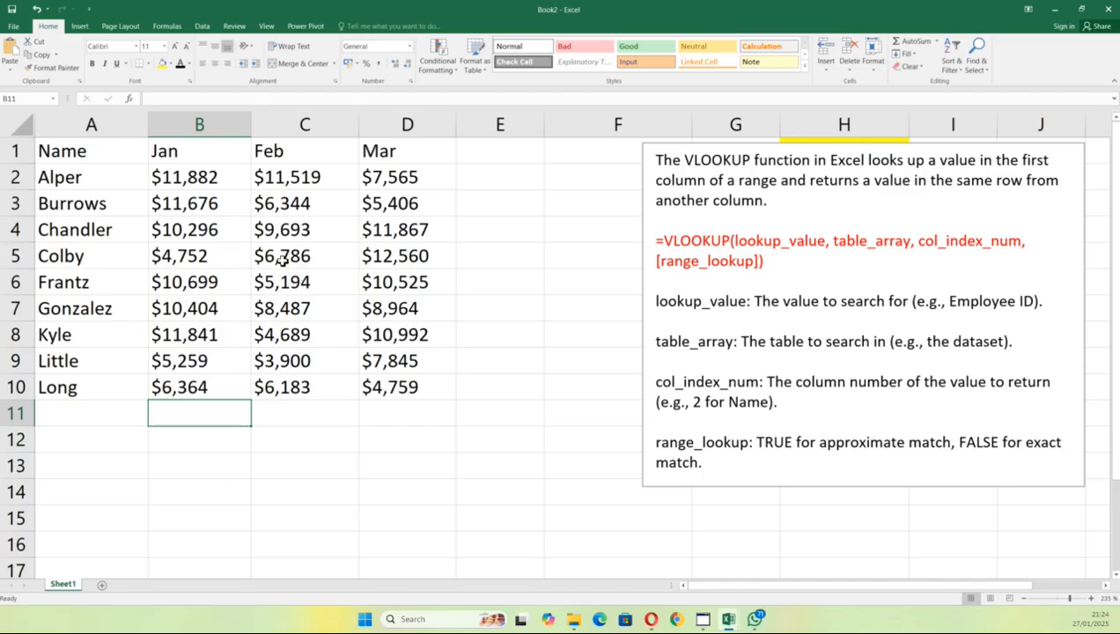
drag(87, 154, 387, 152)
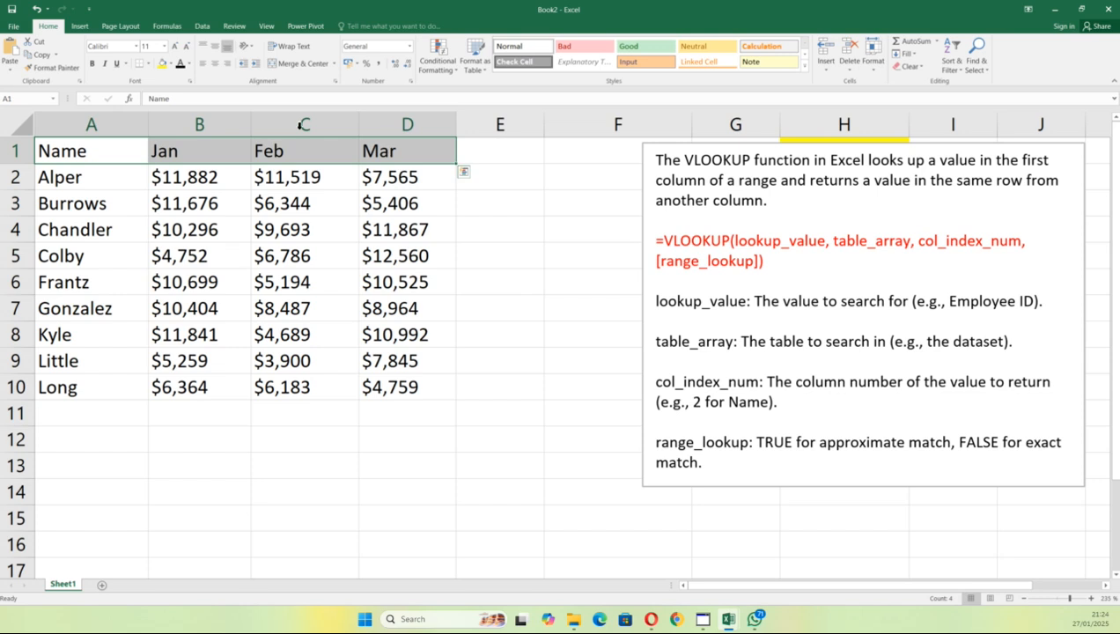
click(93, 64)
click(434, 299)
drag(74, 180, 394, 394)
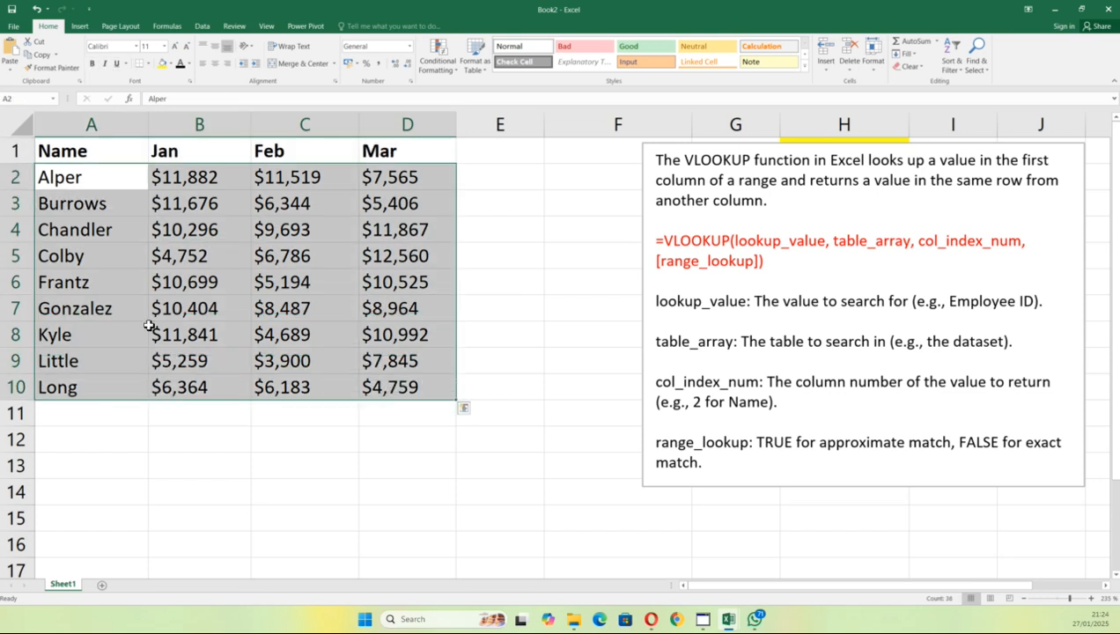
click(163, 474)
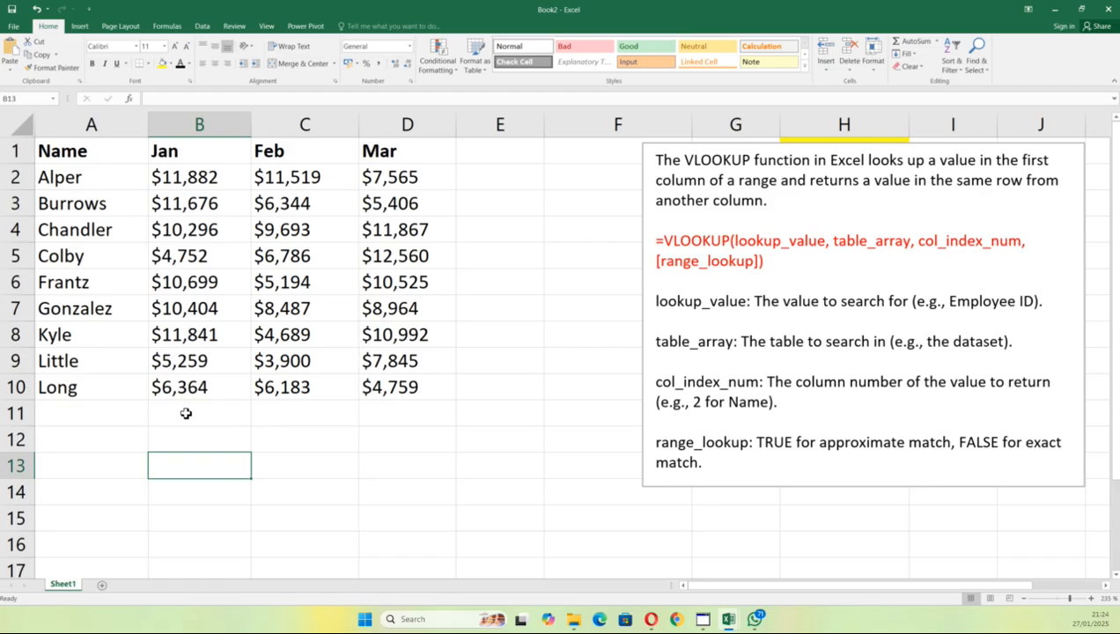
Step: Enter Name in B13, Jan in B14 and Little in C13, then select C14
text(Name)
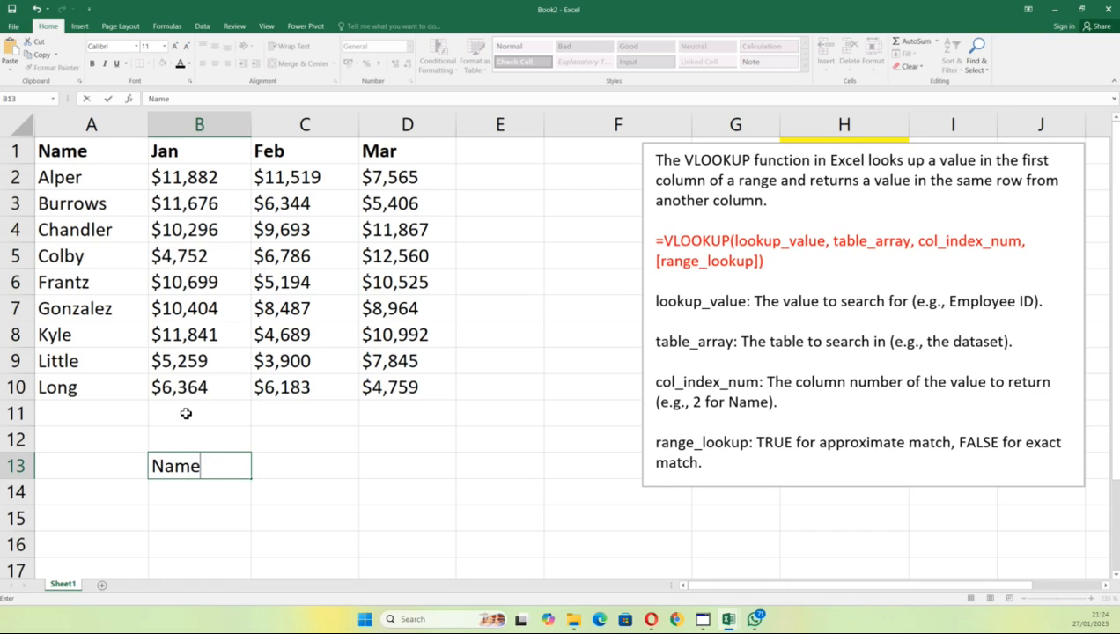
click(184, 497)
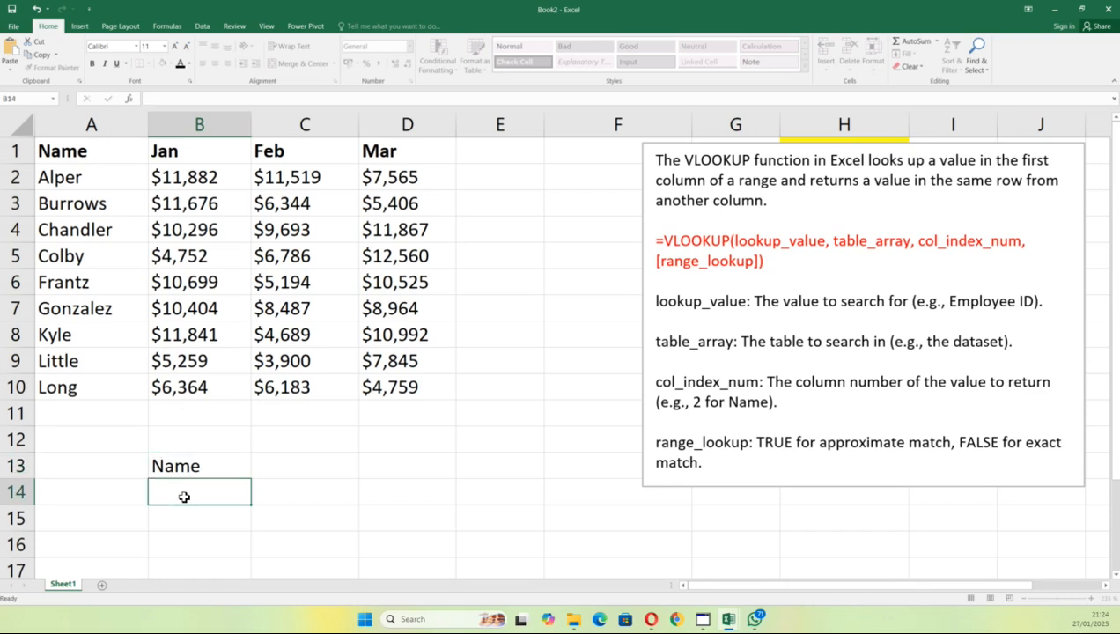
text(Jan)
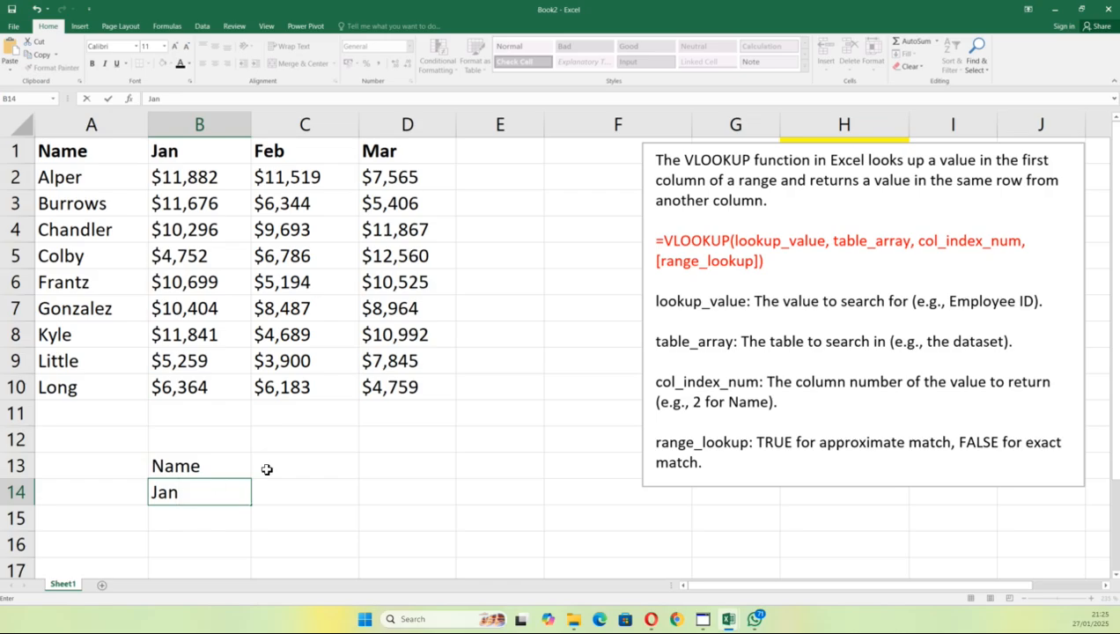
click(304, 464)
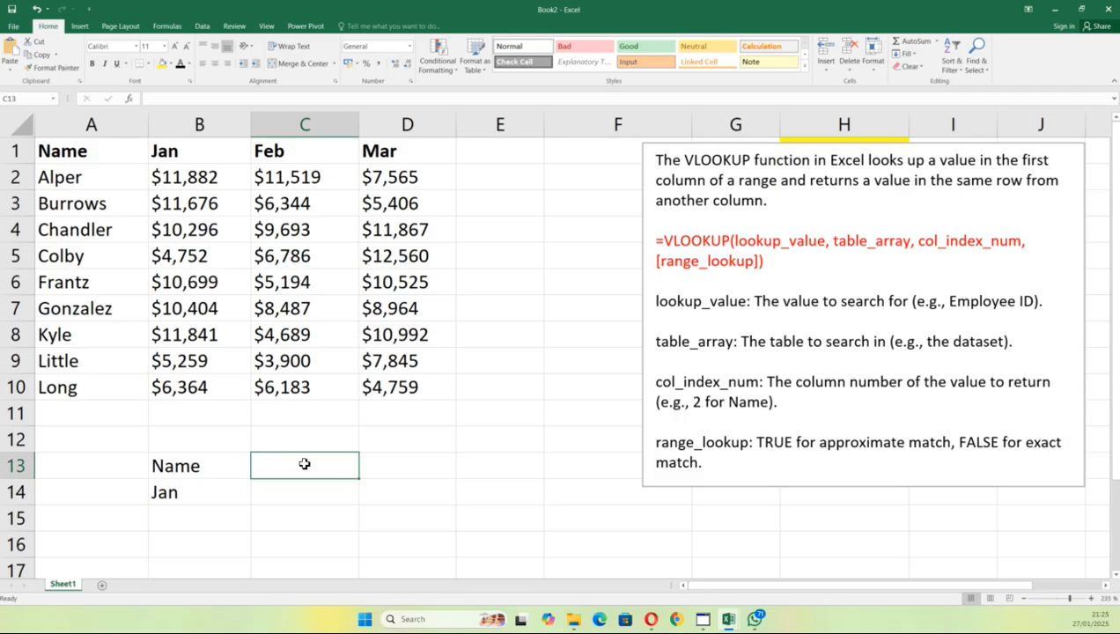
text(Li)
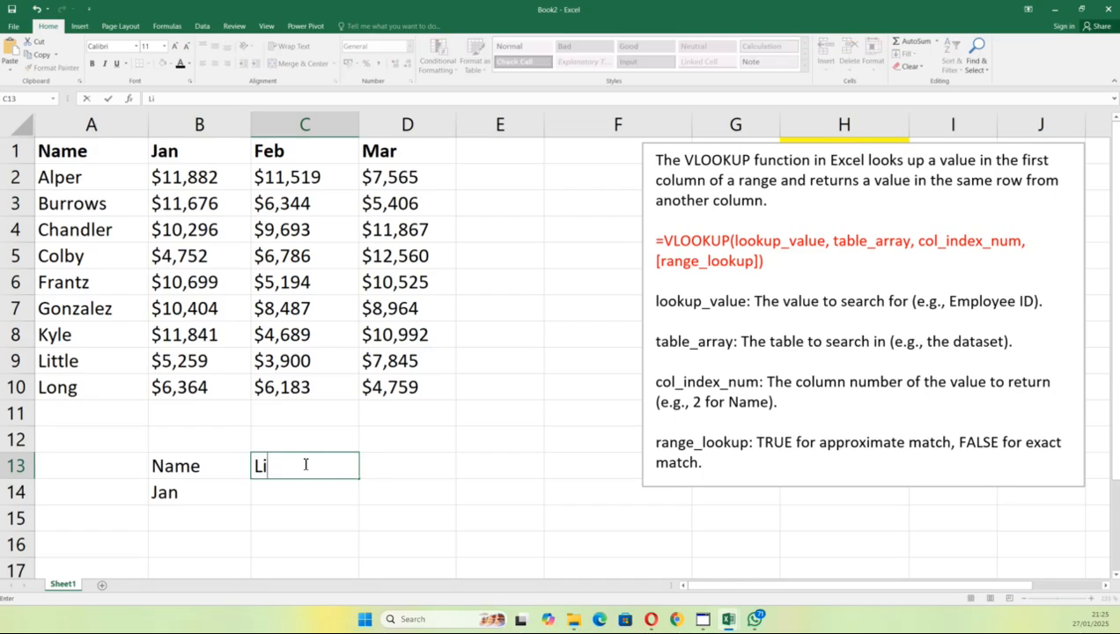
text(ttle)
click(538, 488)
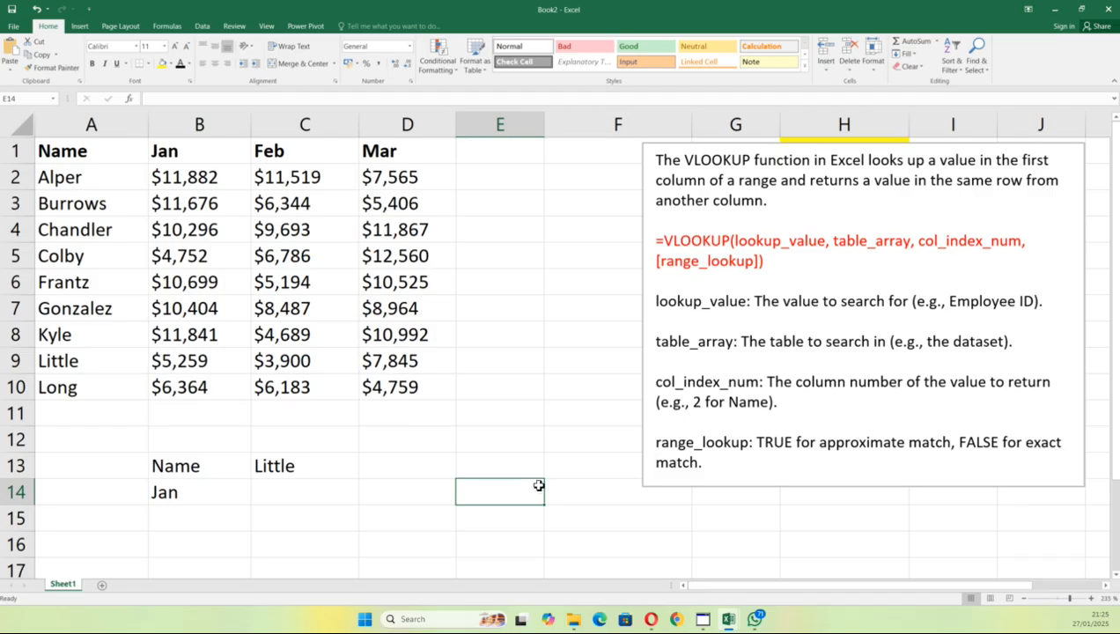
click(270, 492)
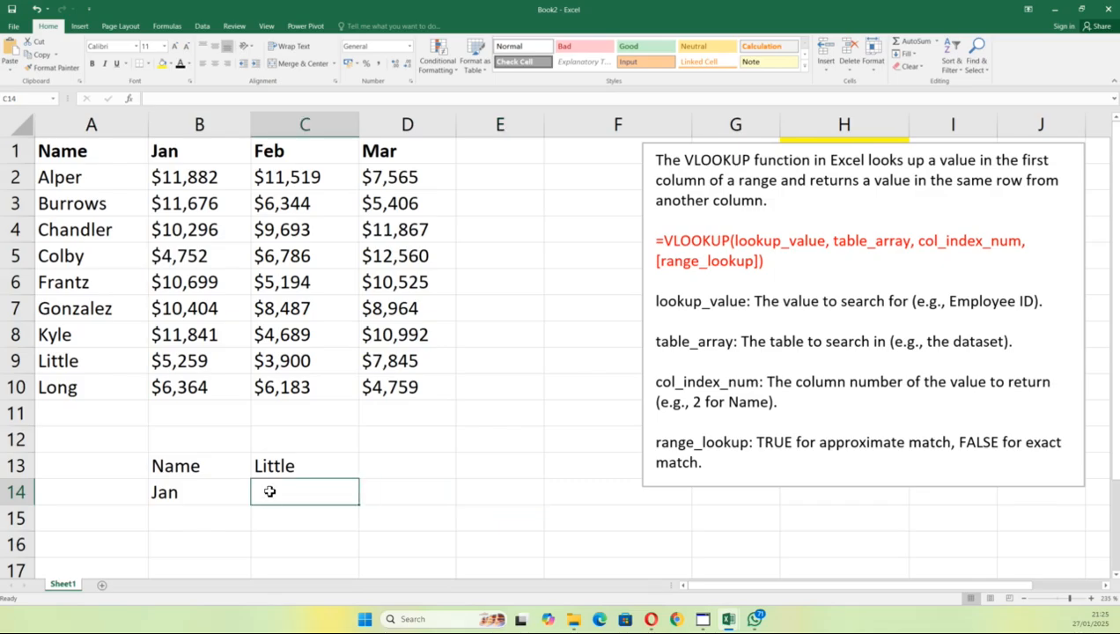
Step: Start C14 with =VLOOKUP( chosen from the AutoComplete list
text(=vl)
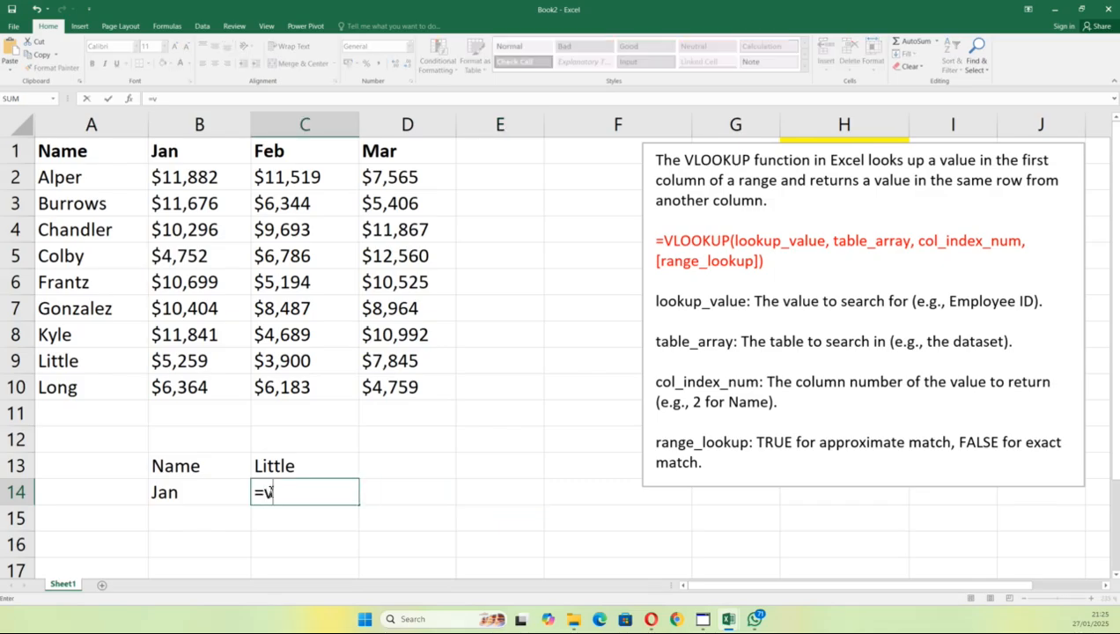
text(ook)
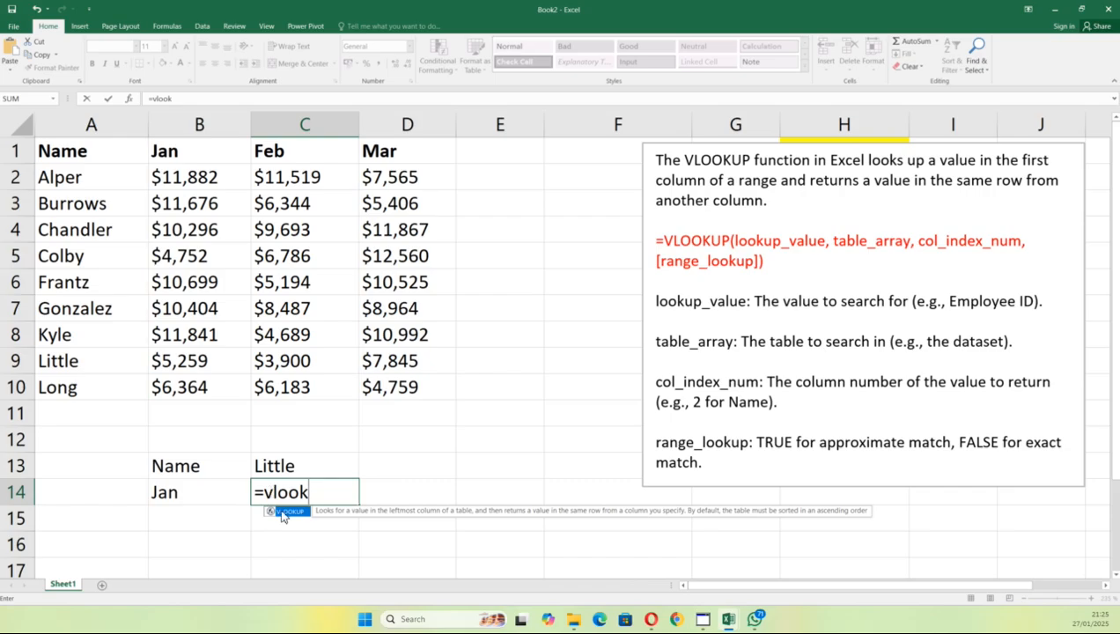
double_click(283, 517)
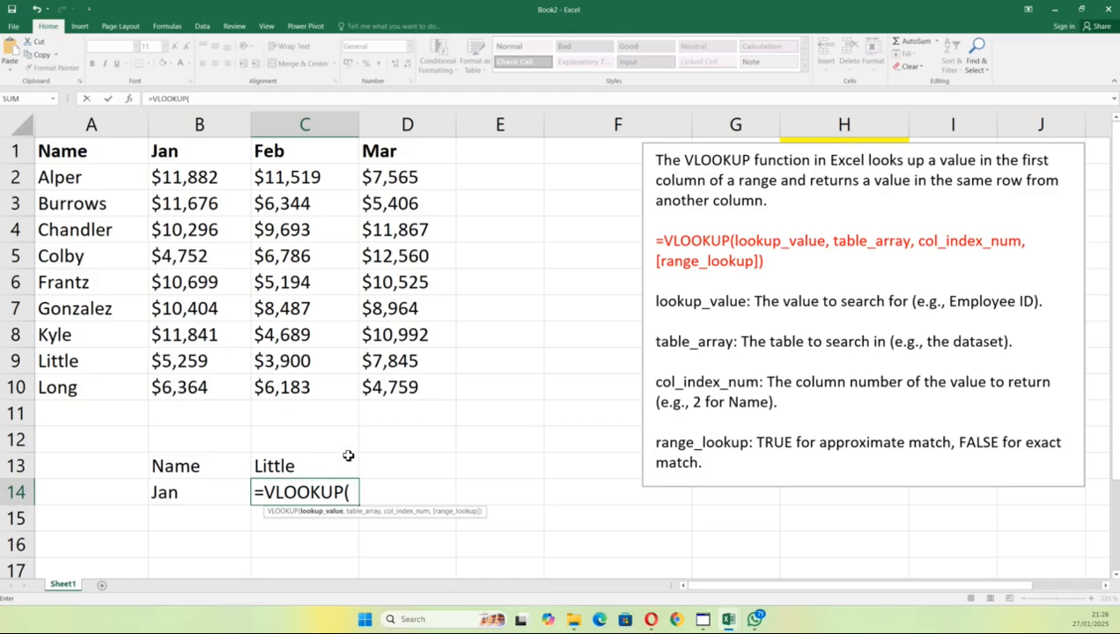
Step: Complete and enter =VLOOKUP(C13,A2:B10,2,FALSE) in C14, returning $5,259
click(314, 465)
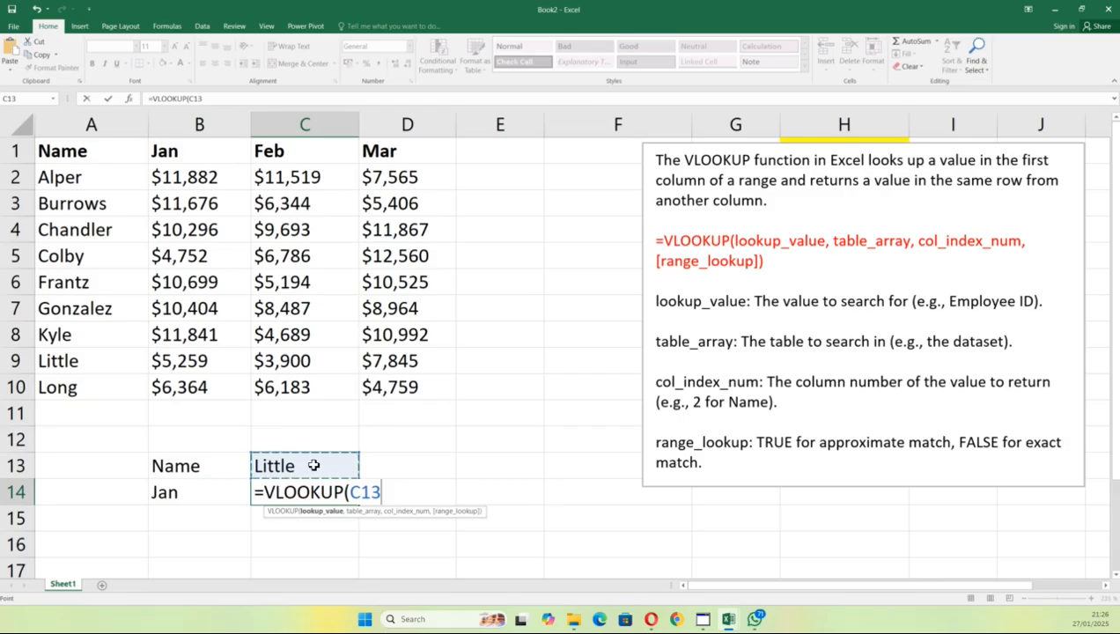
text(,)
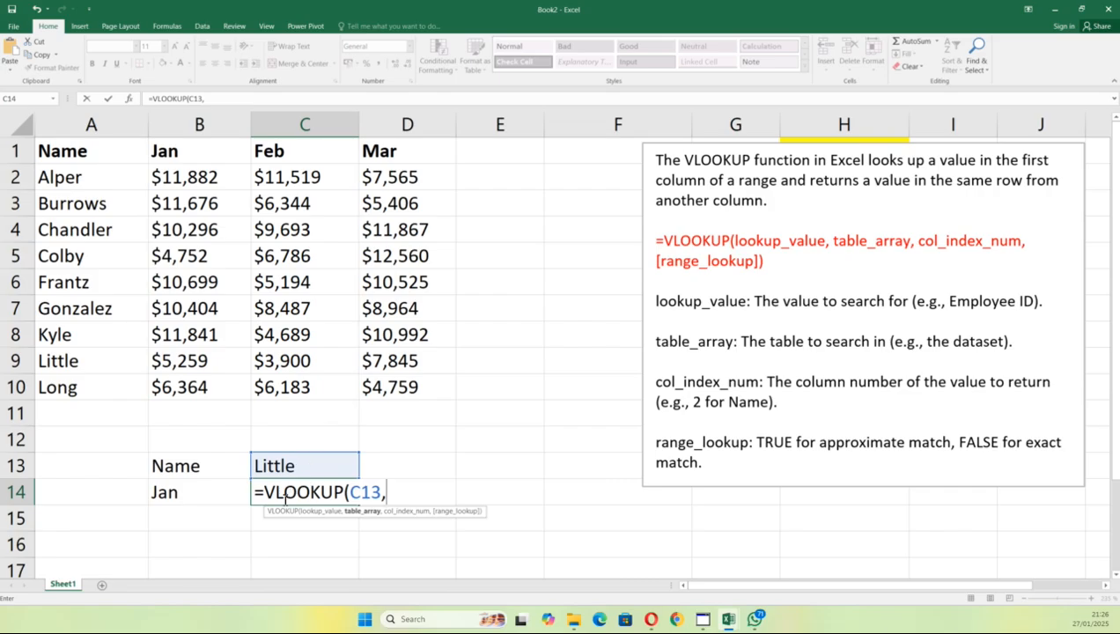
click(62, 176)
drag(94, 170, 229, 390)
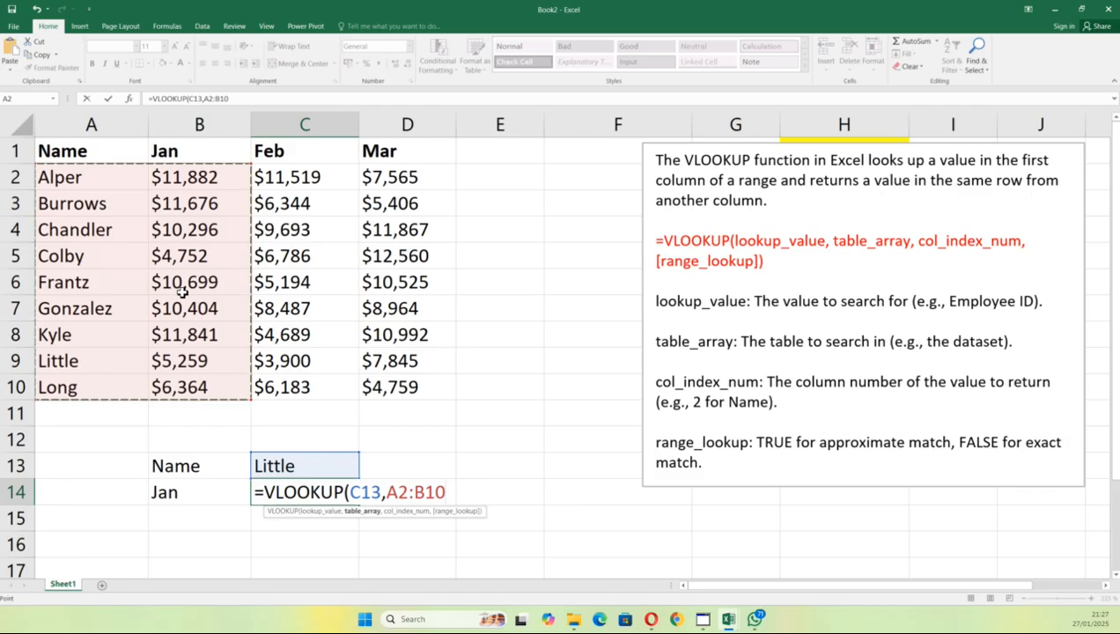
text(,)
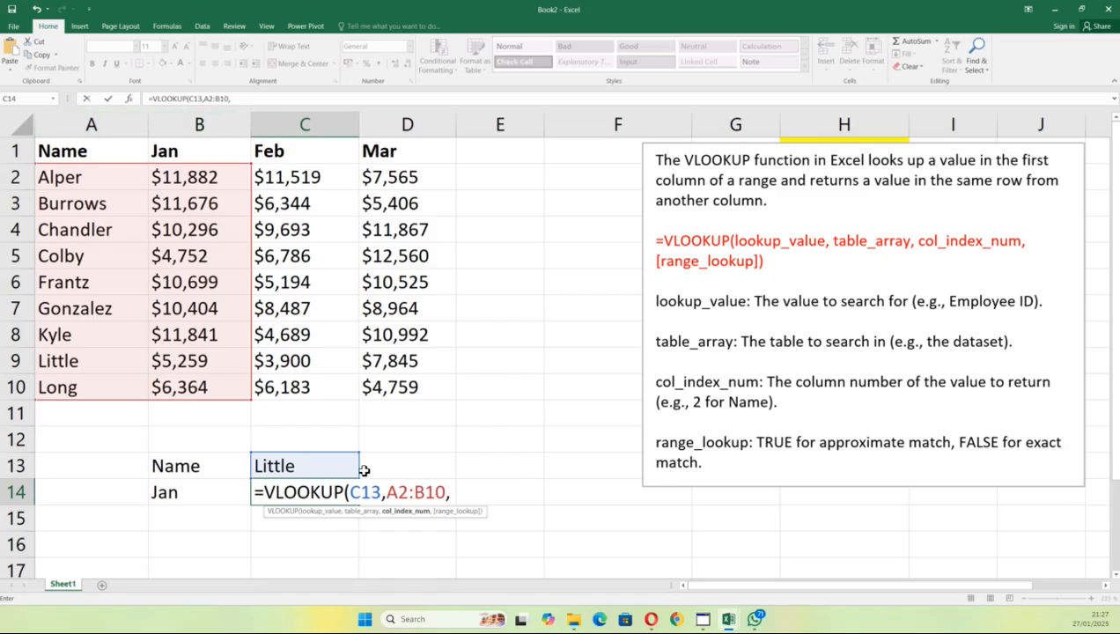
text(,)
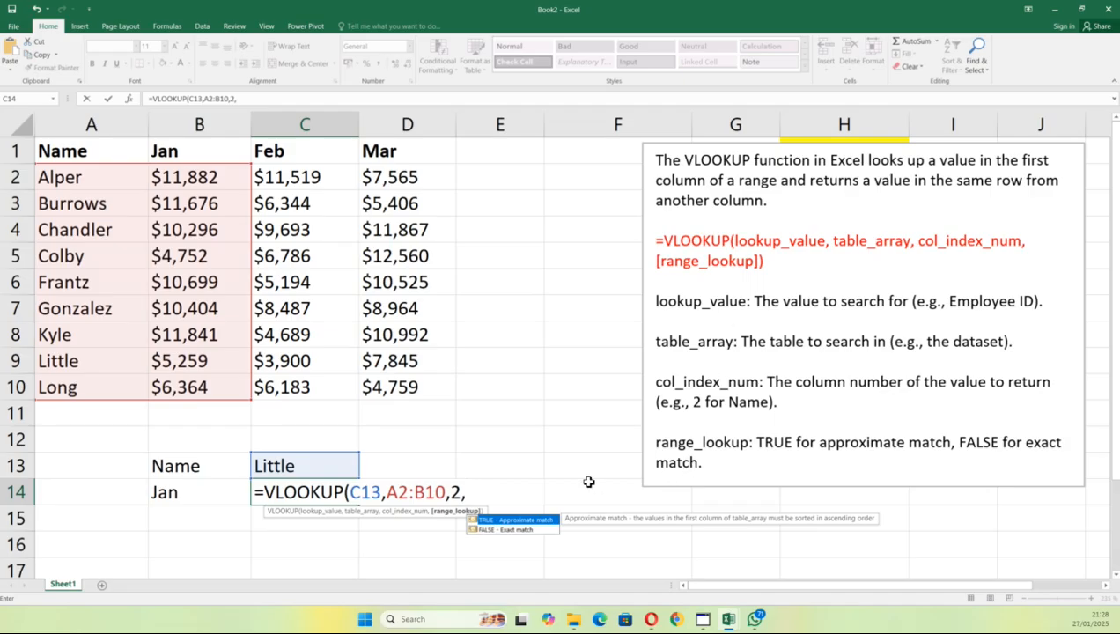
click(514, 530)
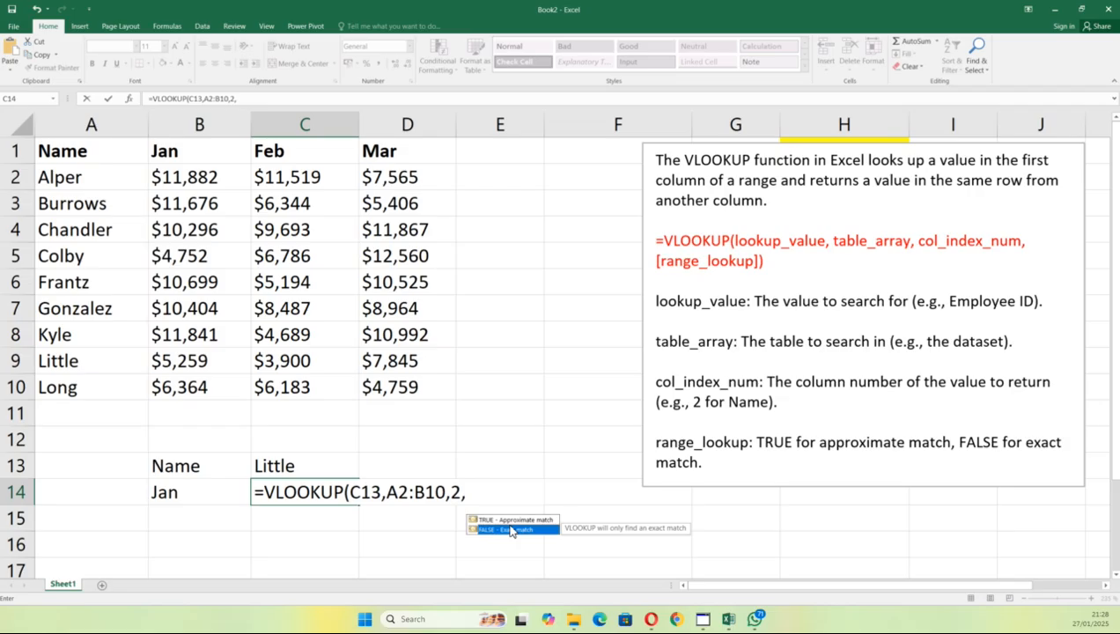
double_click(511, 531)
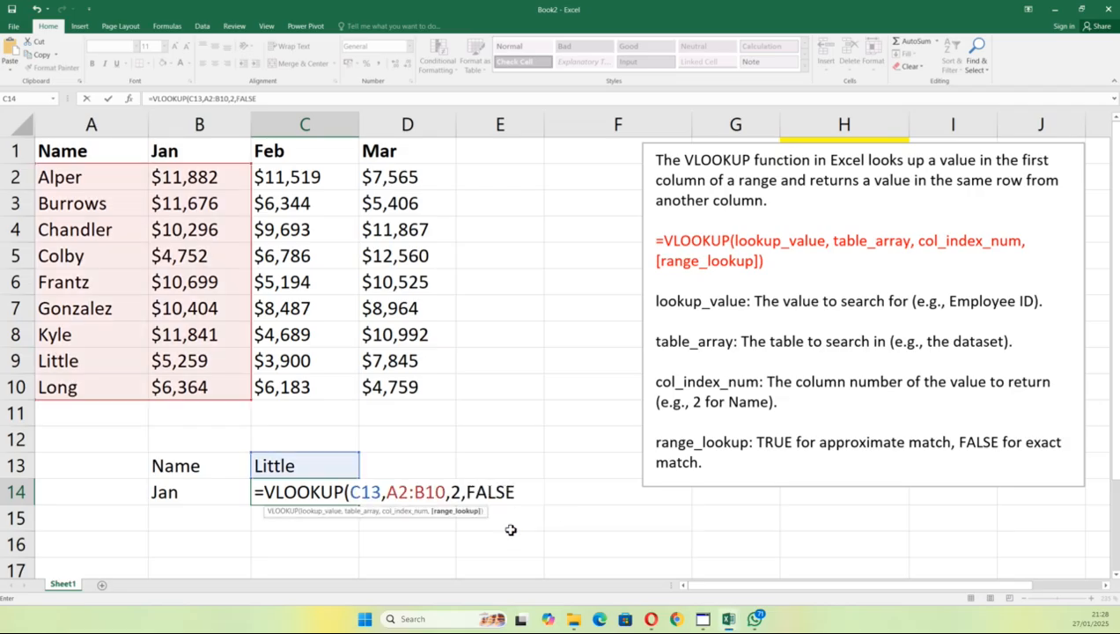
text())
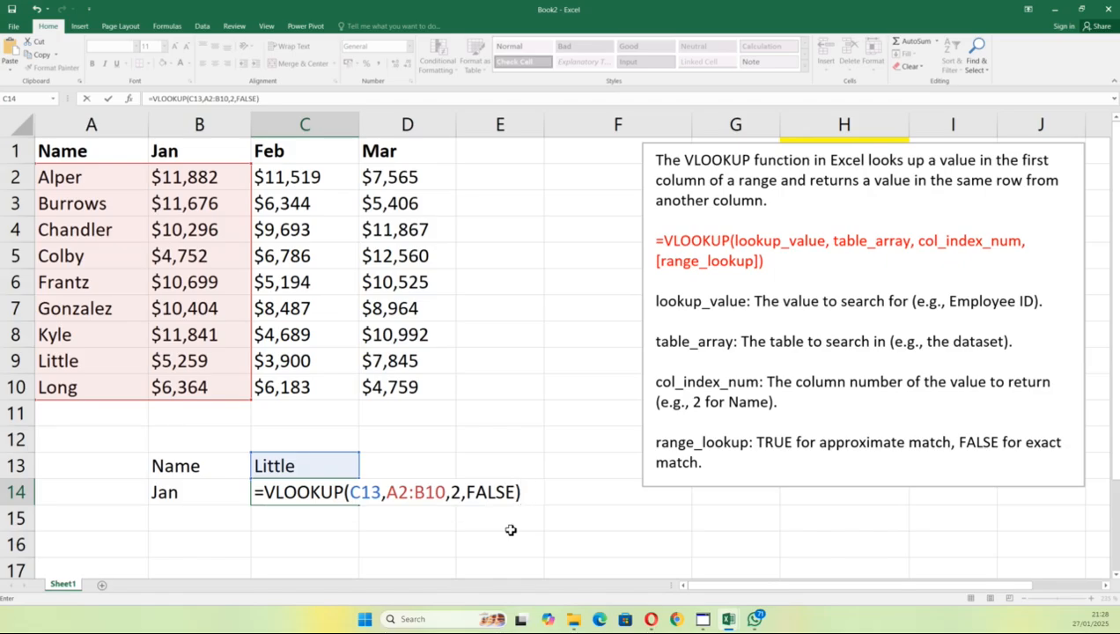
key(Return)
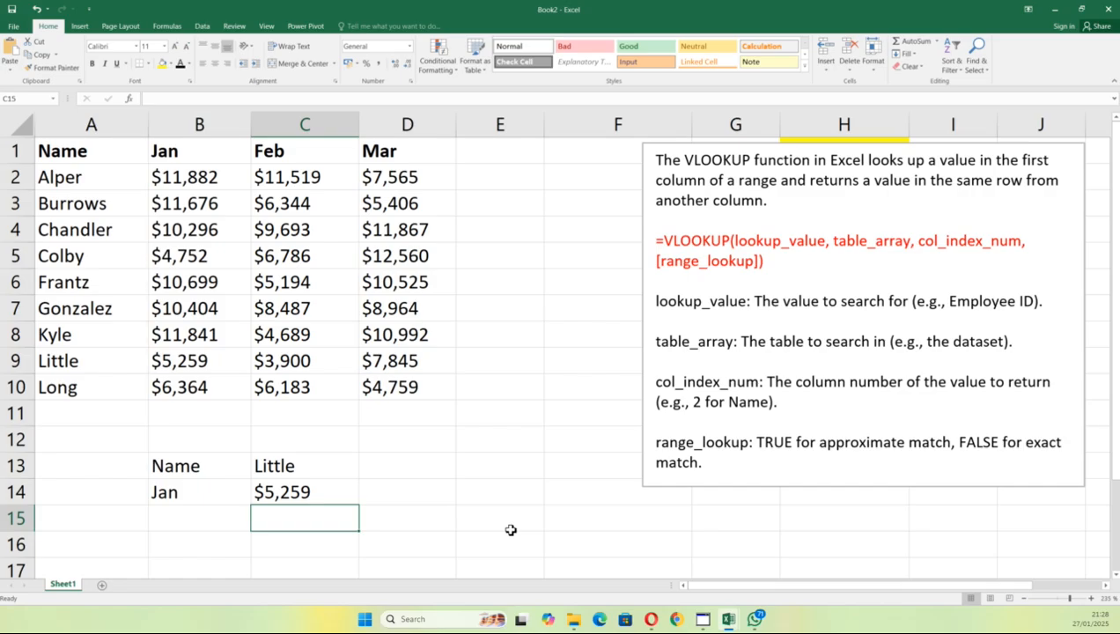
Step: Show C14's formula in edit mode with C13 and A2:B10 highlighted, then commit it
click(325, 497)
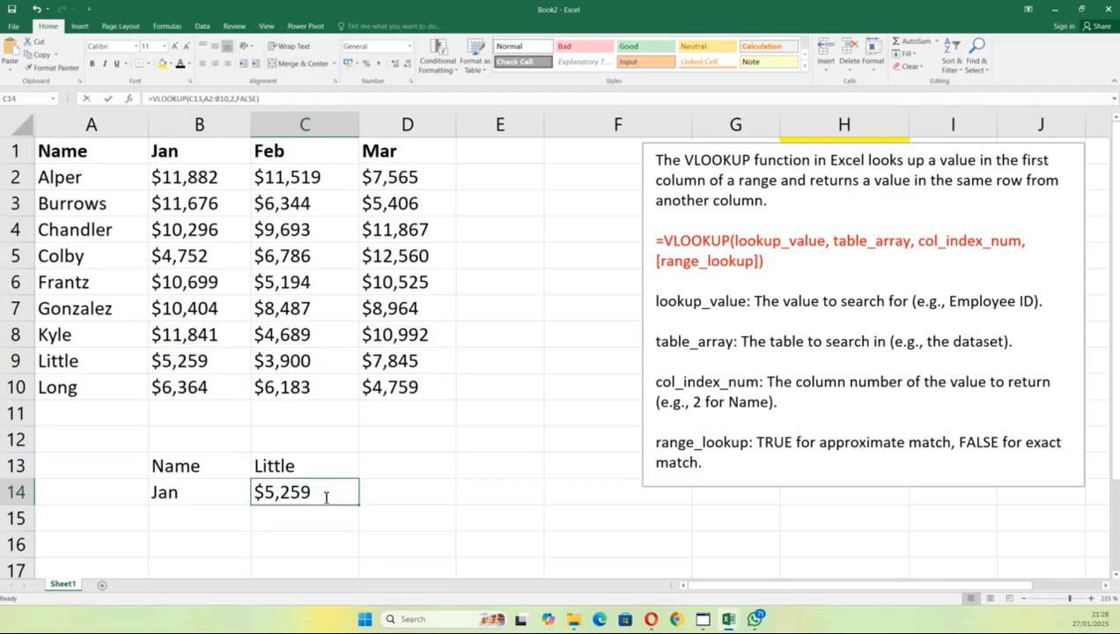
double_click(325, 497)
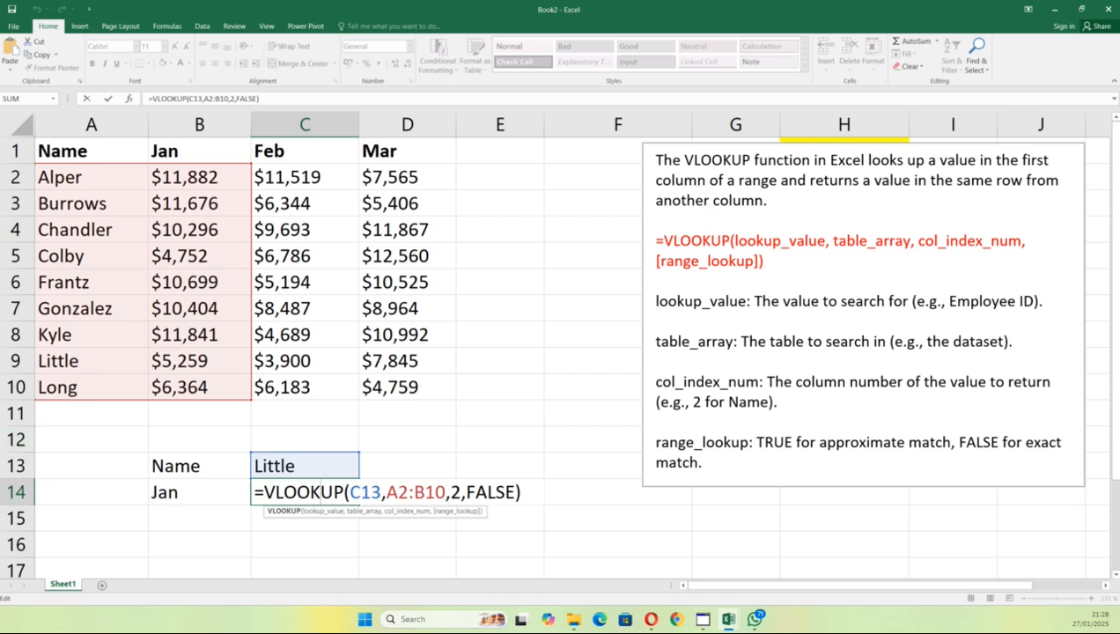
key(alt+Tab)
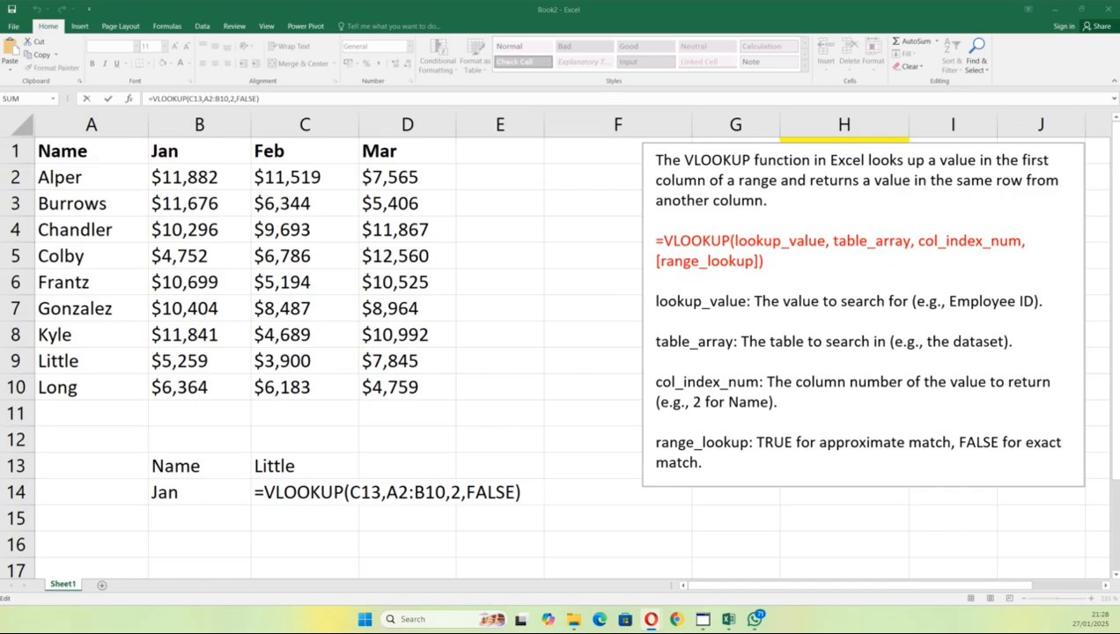
click(352, 491)
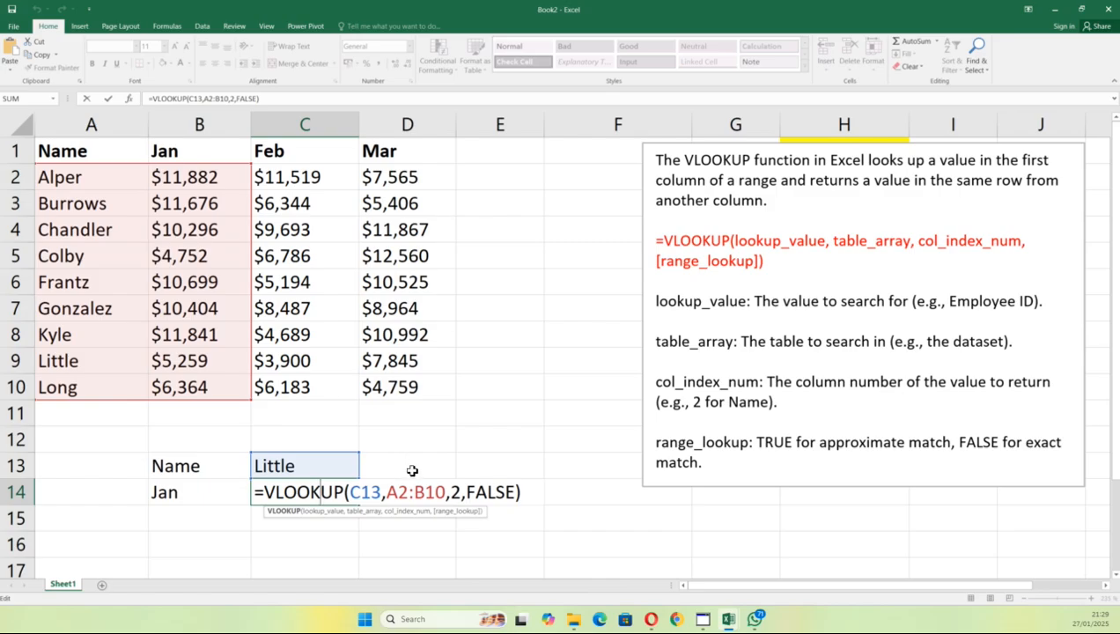
key(ctrl+Return)
key(Return)
double_click(323, 461)
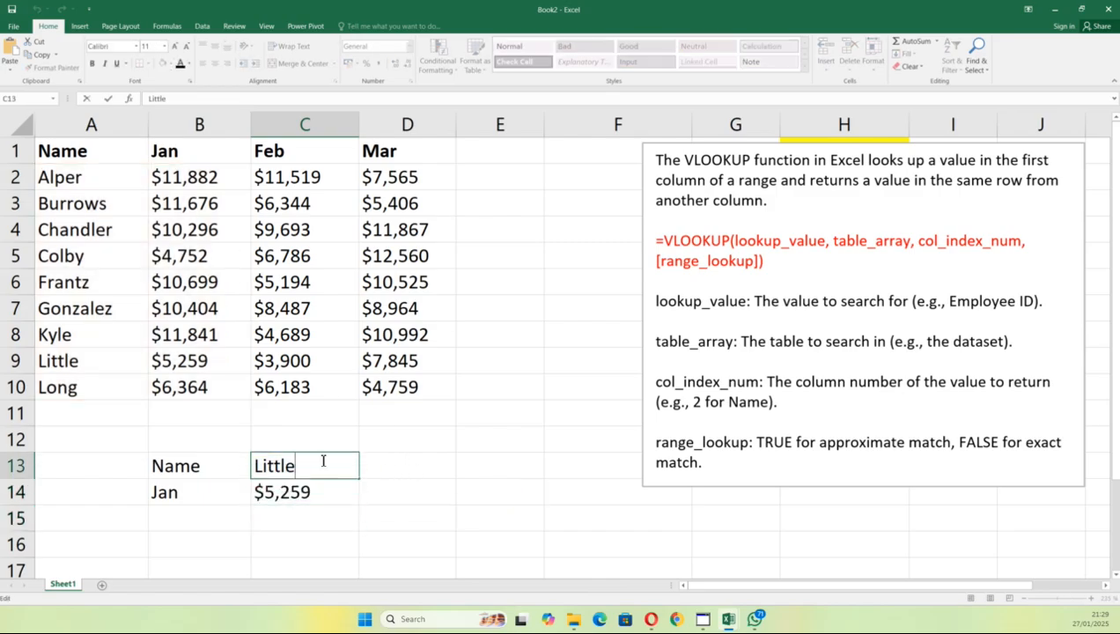
key(BackSpace)
key(BackSpace)
key(BackSpace)
key(BackSpace)
key(BackSpace)
key(BackSpace)
text(long)
key(Return)
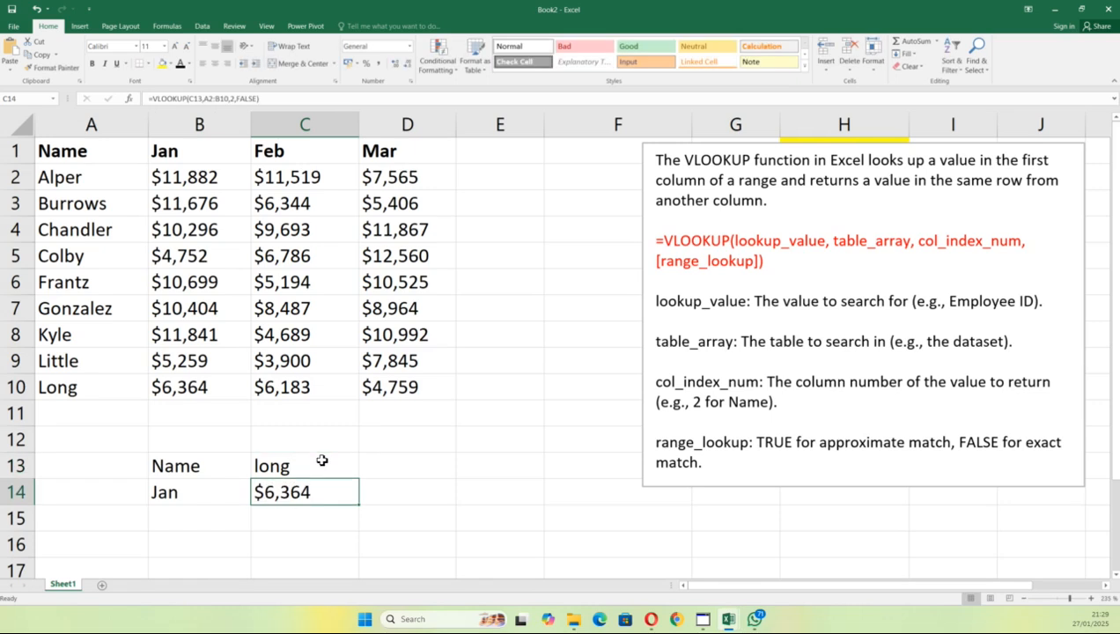
key(ctrl+z)
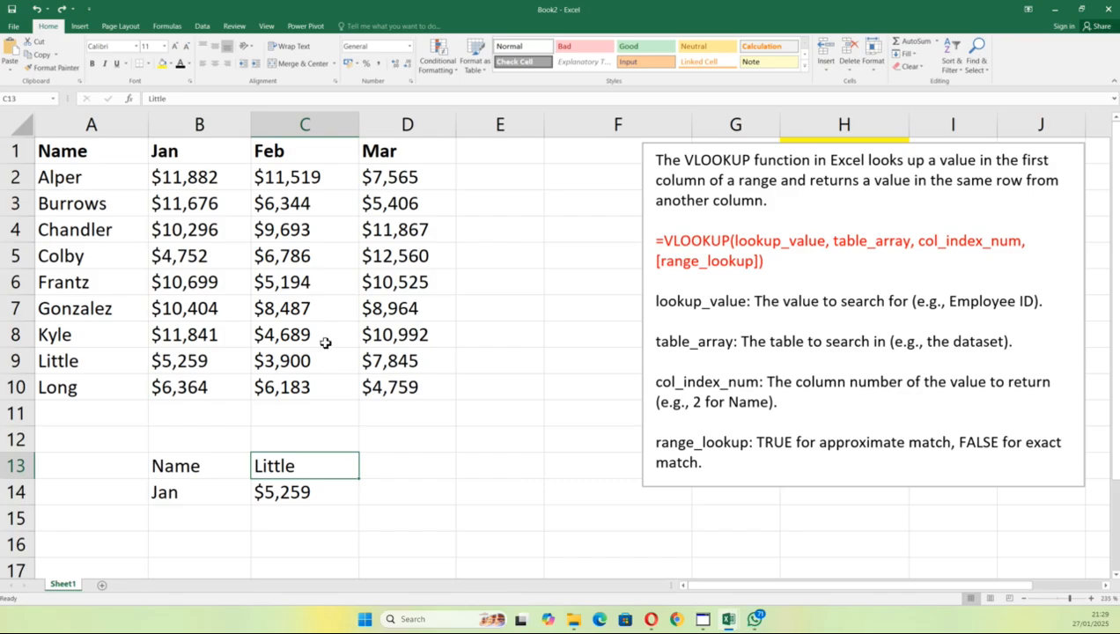
double_click(302, 496)
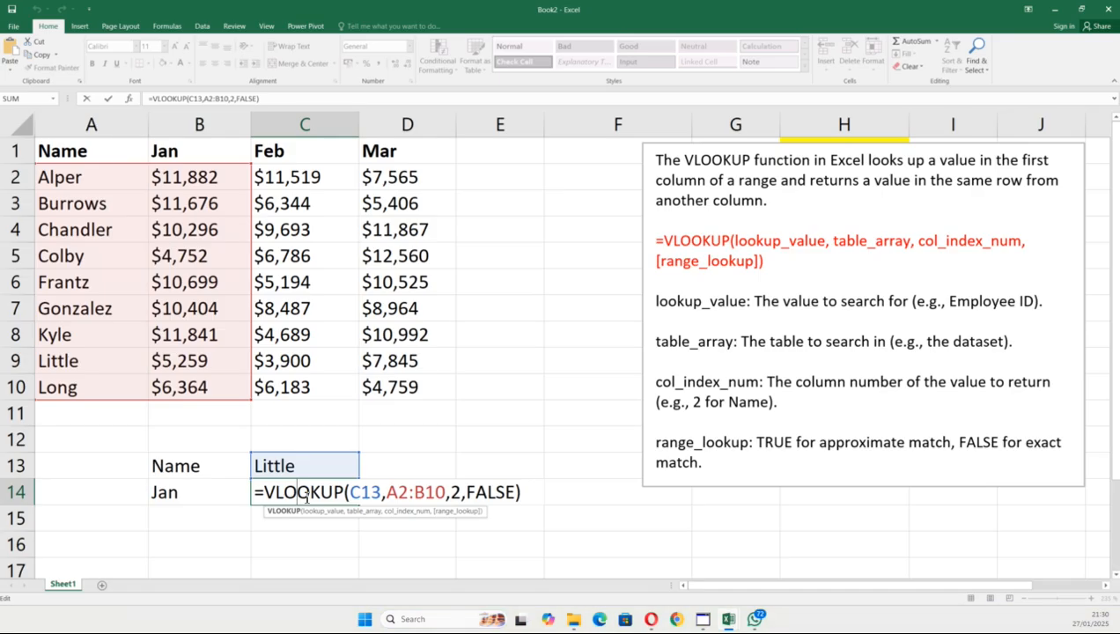
key(ctrl+Return)
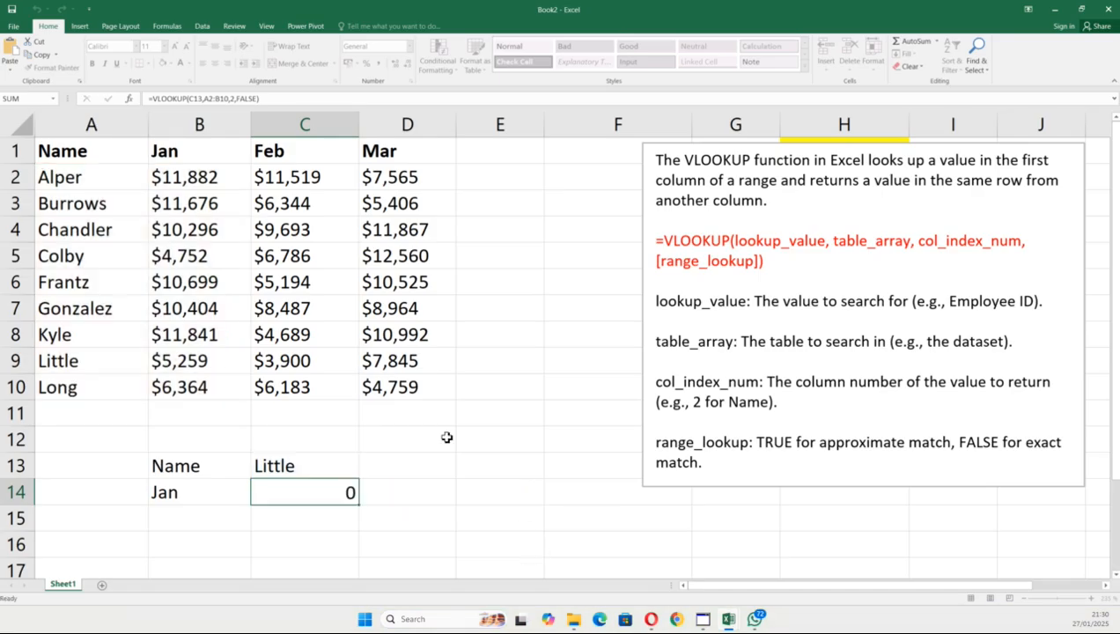
click(282, 527)
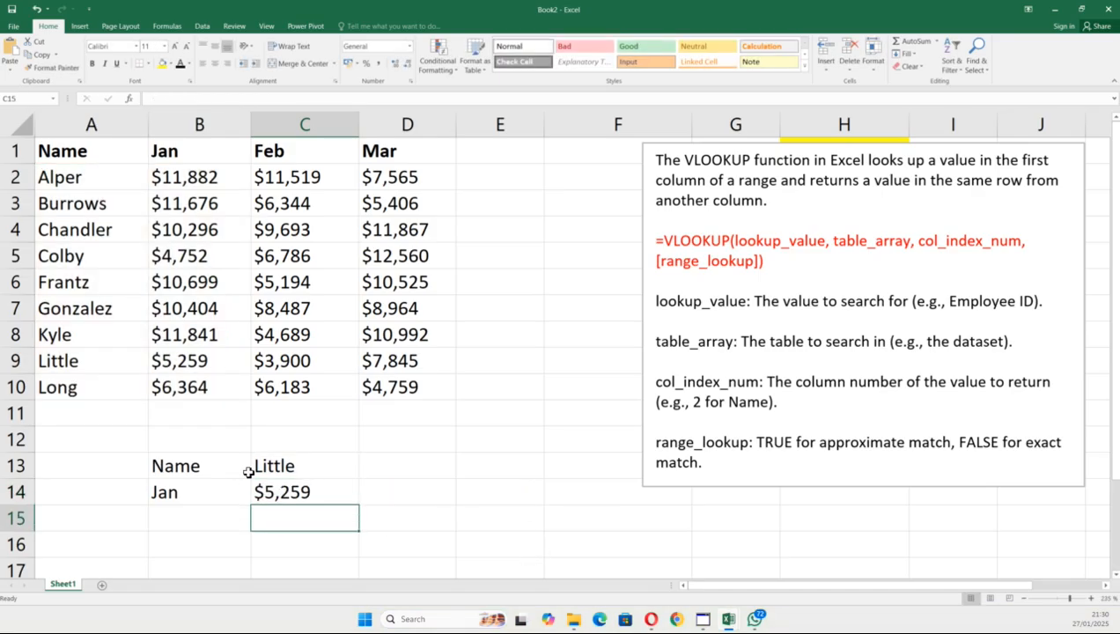
click(495, 473)
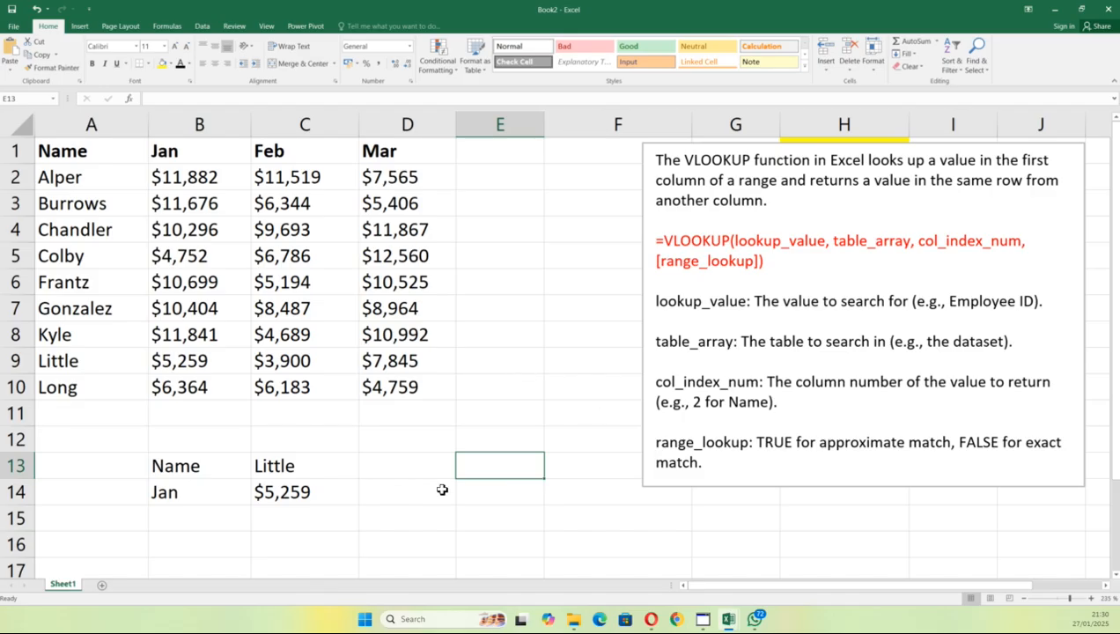
Step: Clear the Name and Jan lookup block in B13:C14
drag(168, 467, 317, 490)
key(ctrl+c)
key(Delete)
click(474, 442)
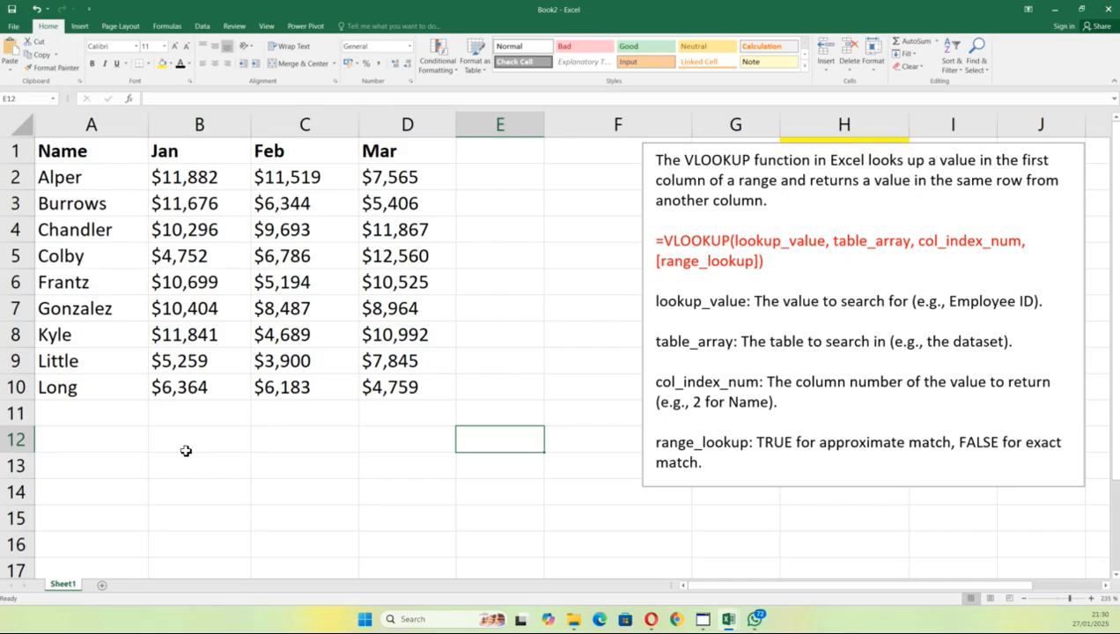
Step: Enter =VLOOKUP(A9,A2:B10,2,FALSE) in C13, returning $5,259
click(271, 472)
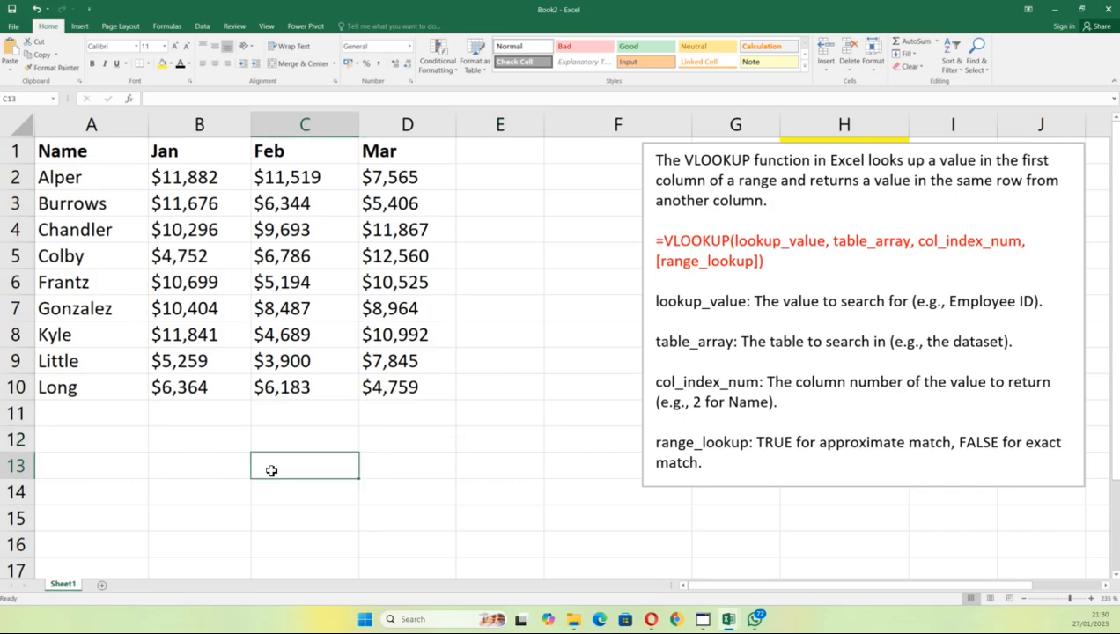
text(=)
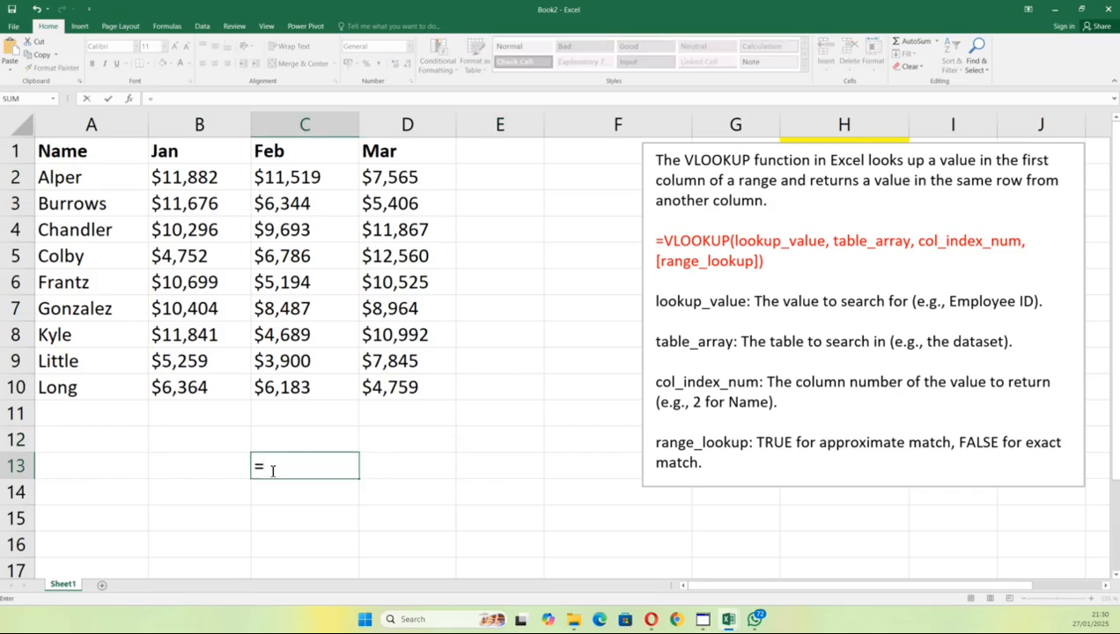
text(vlook)
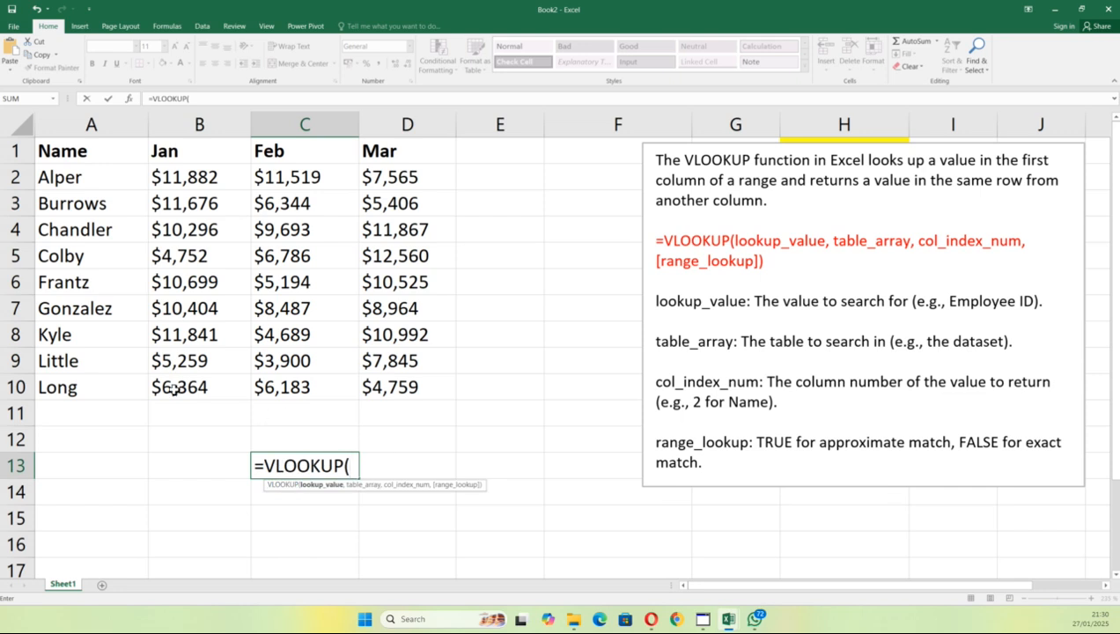
click(114, 365)
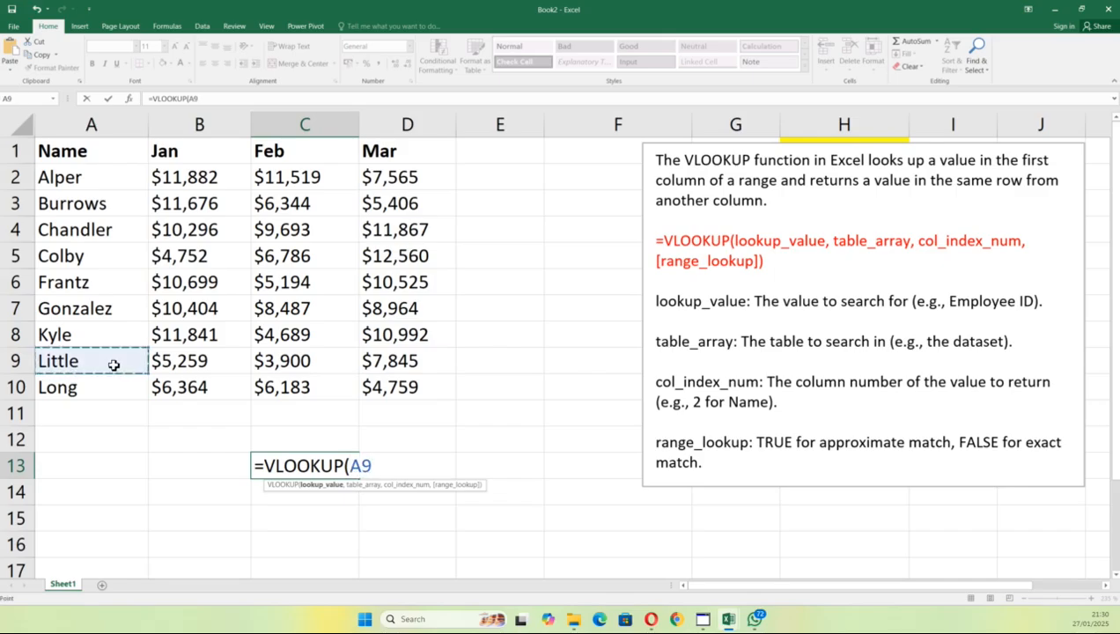
text(,)
drag(60, 176, 224, 389)
text(,)
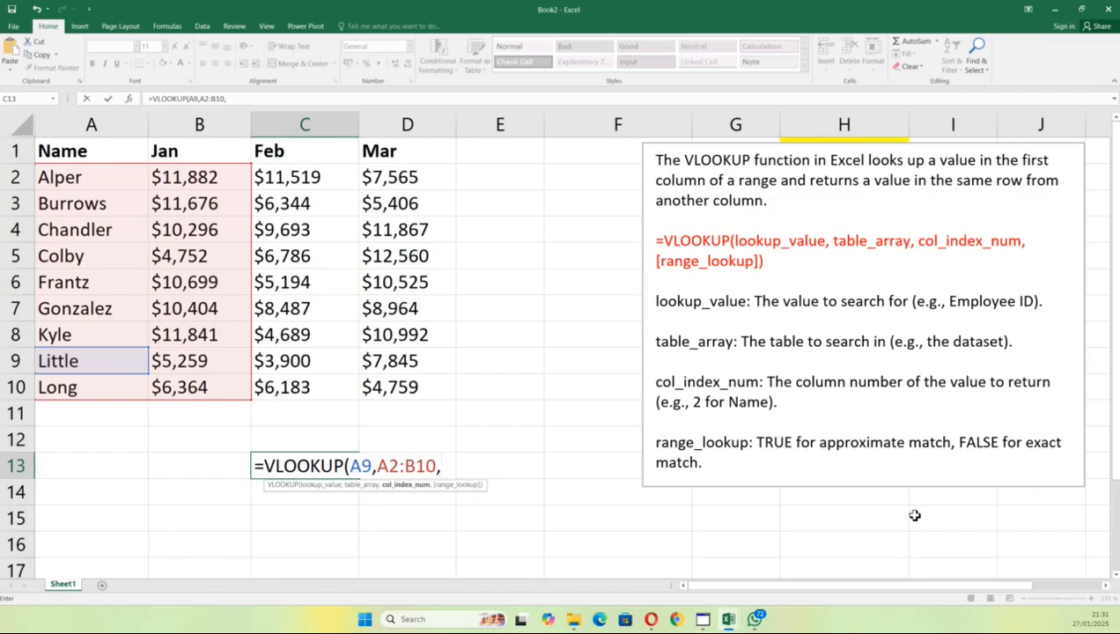
text(2,)
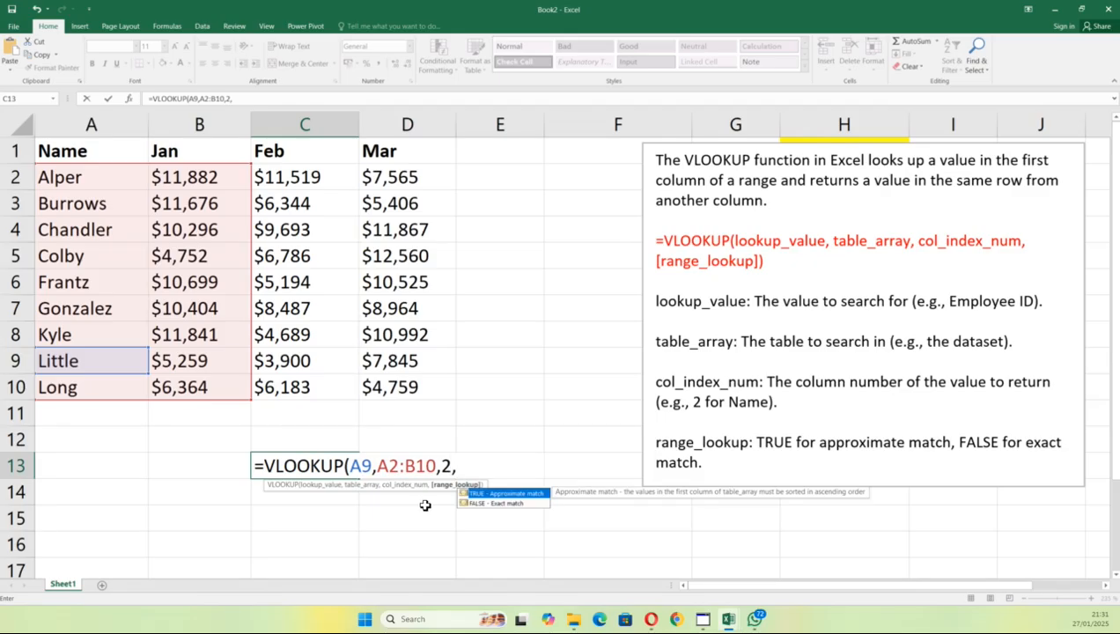
click(495, 503)
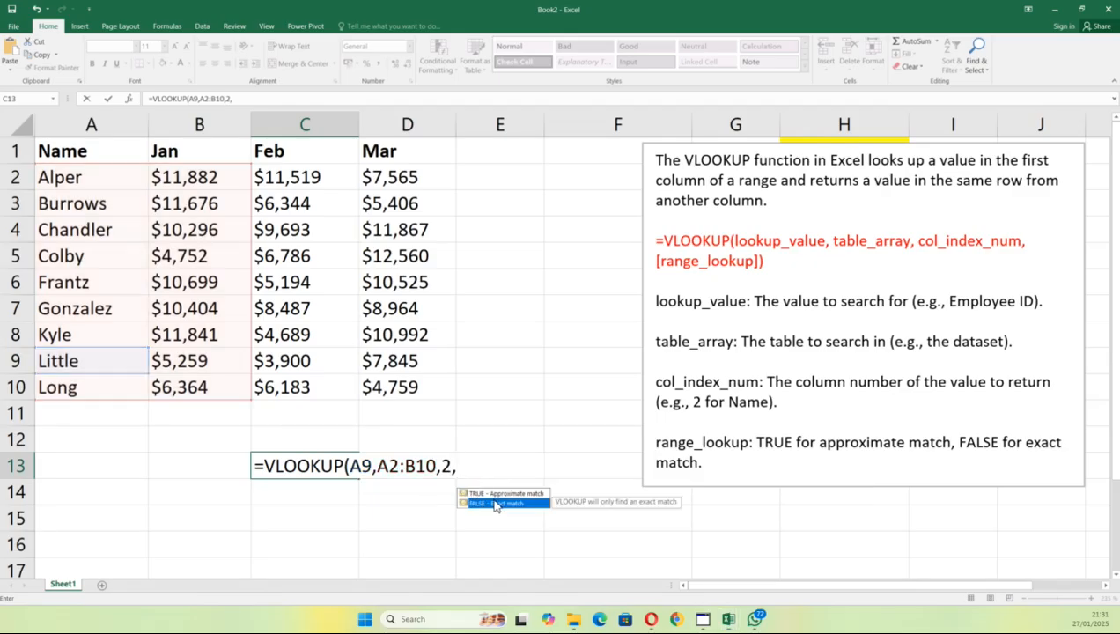
double_click(495, 502)
key(Return)
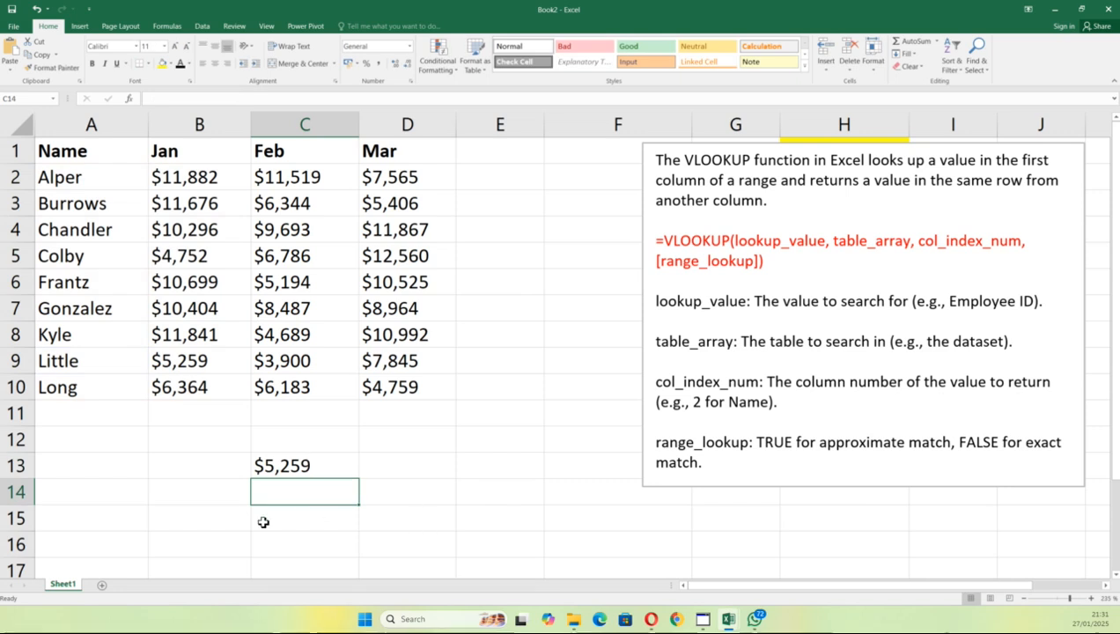
click(438, 475)
Step: Check the A9-based formula in C13, delete it, and restore the earlier lookup block
double_click(325, 467)
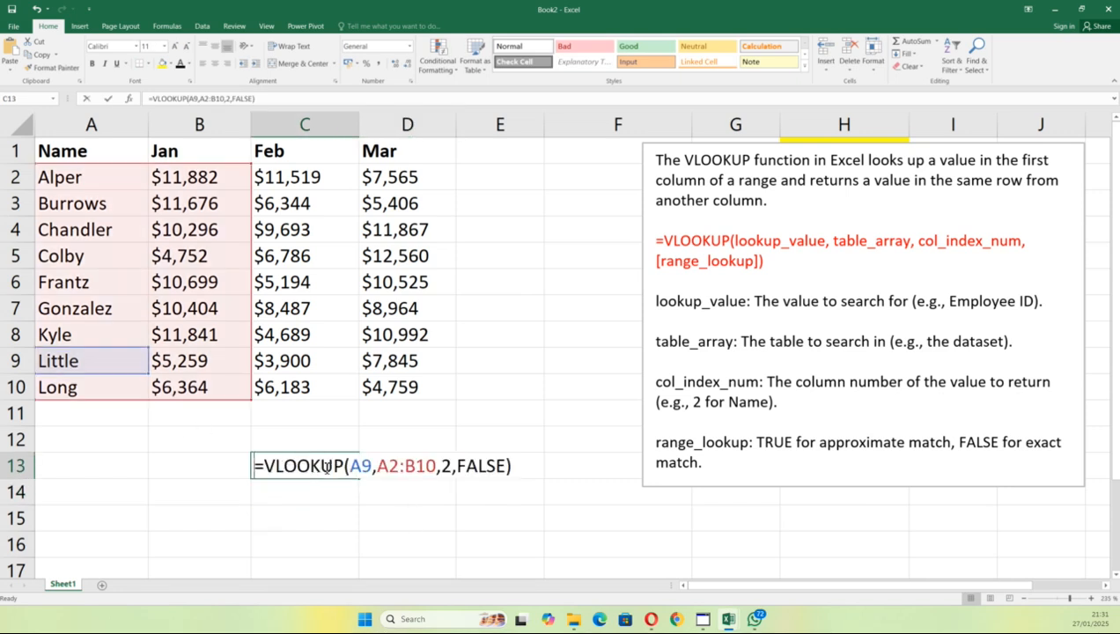
click(362, 465)
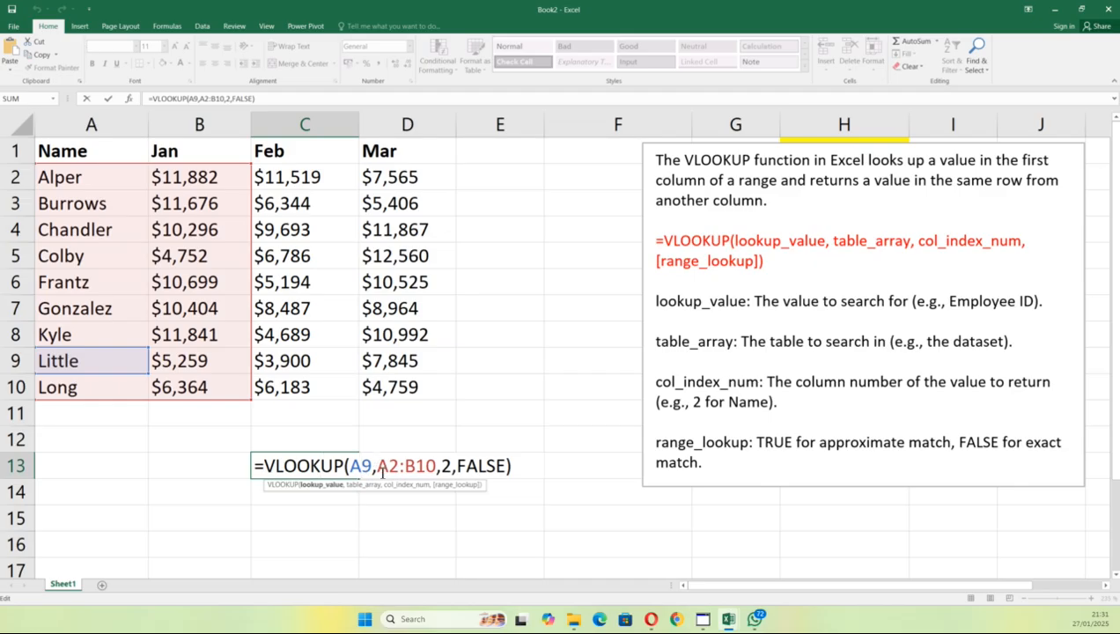
key(Escape)
key(Delete)
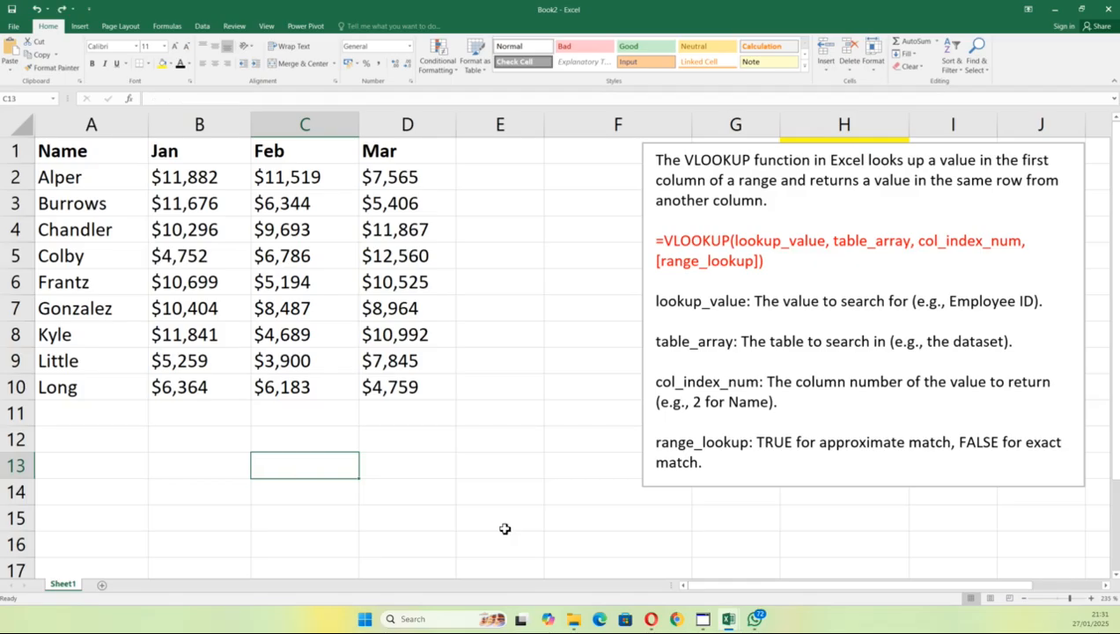
key(Left)
key(ctrl+v)
click(429, 484)
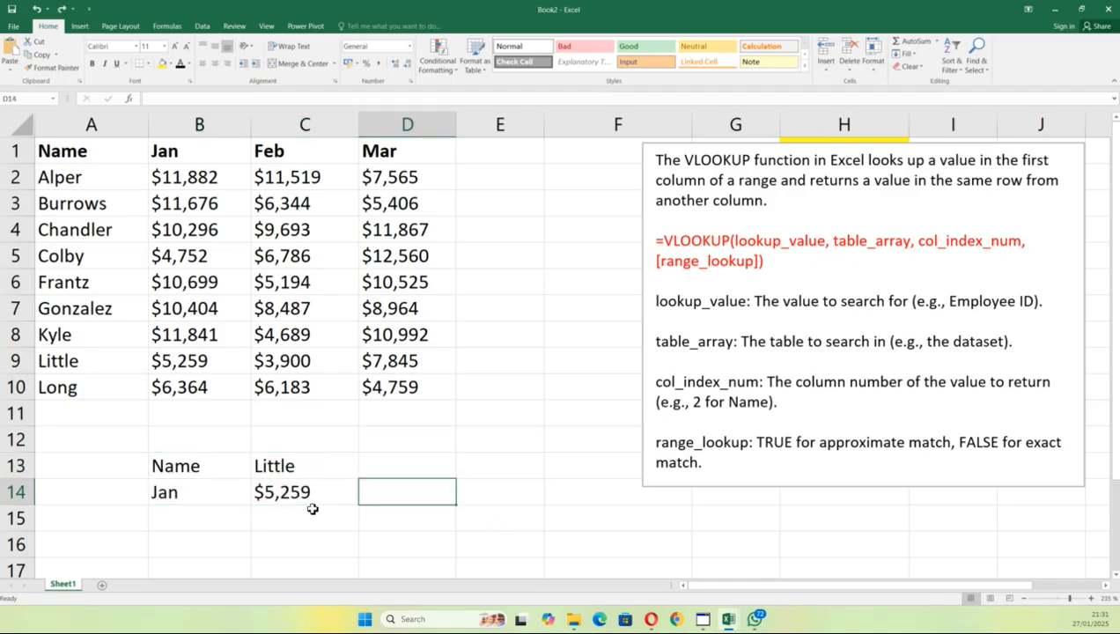
Step: Review the restored C14 formula, then clear the Jan label in B14
double_click(310, 491)
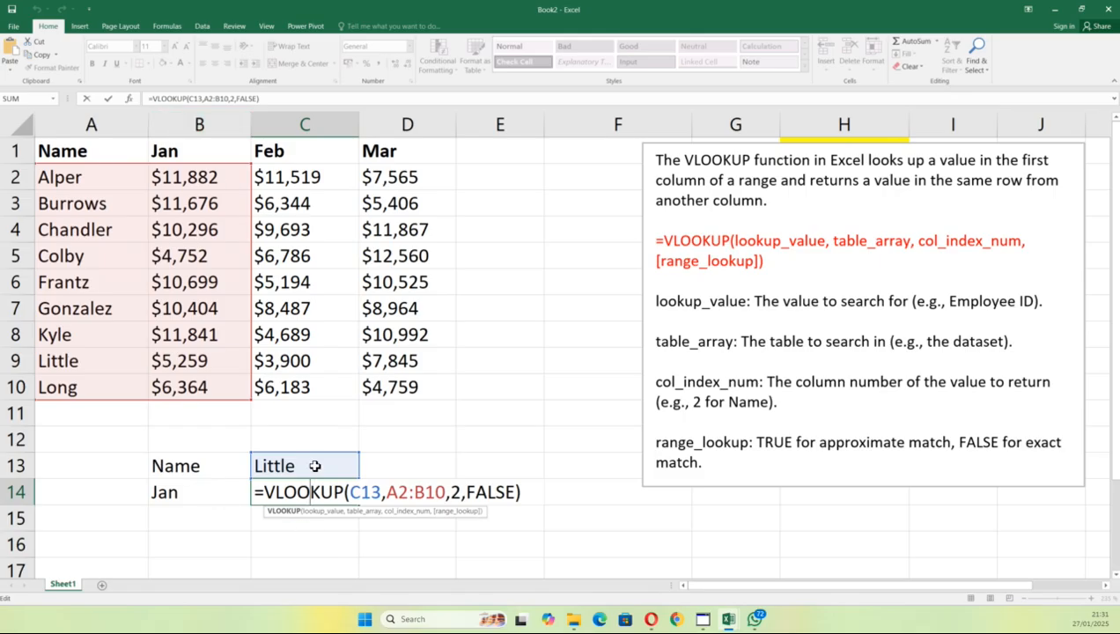
key(Escape)
click(214, 500)
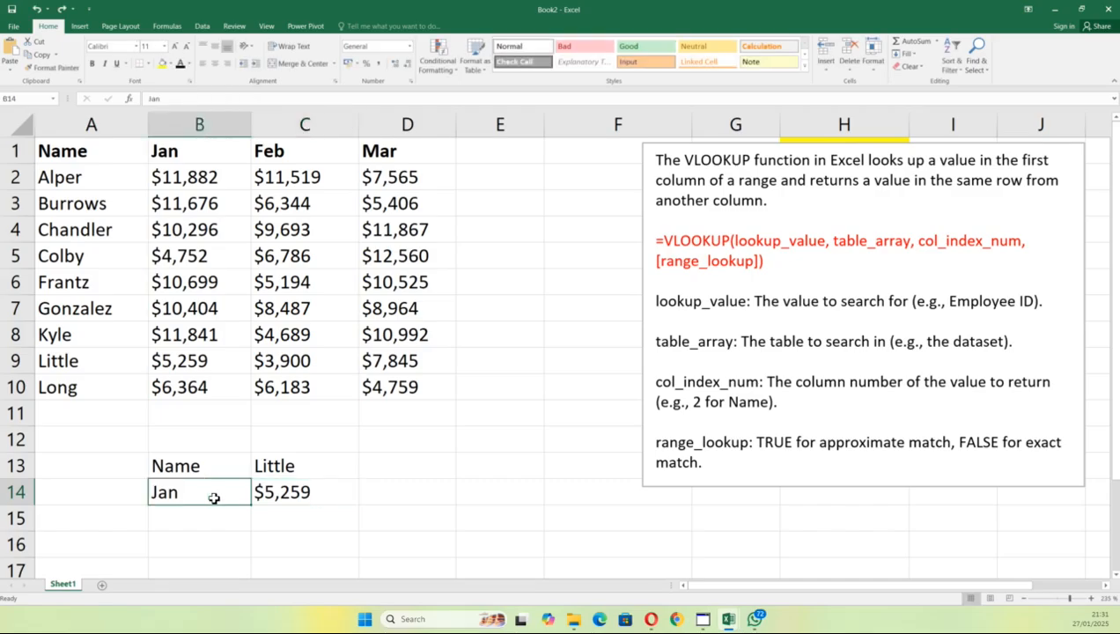
key(BackSpace)
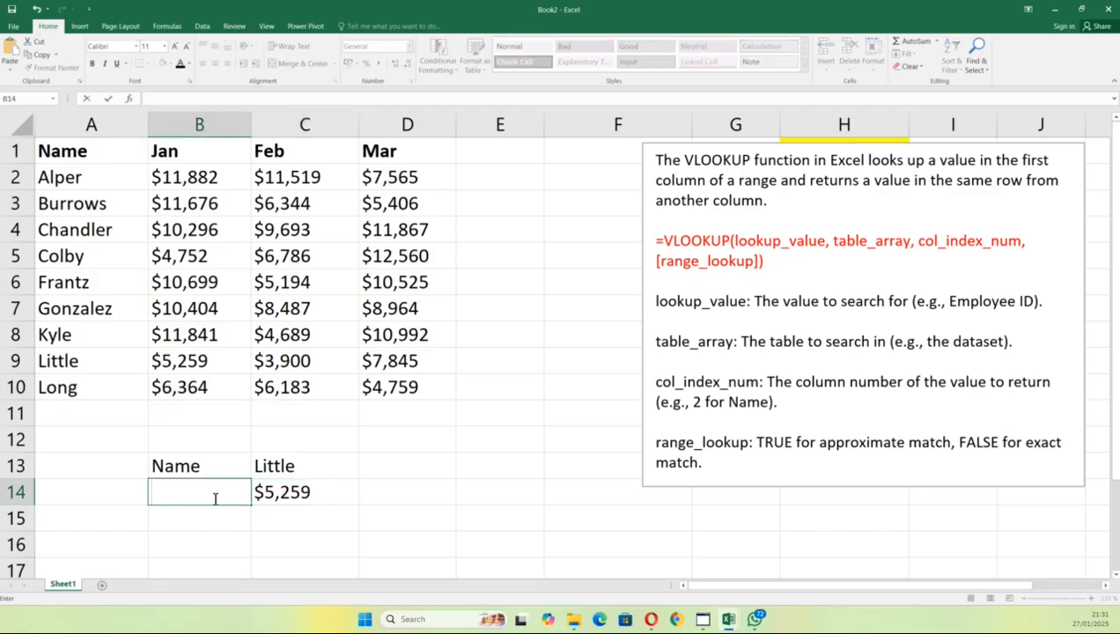
Step: Retype Jan in B14 and inspect =VLOOKUP(C13,A2:B10,2,FALSE) in C14 unchanged
text(Jan)
click(459, 491)
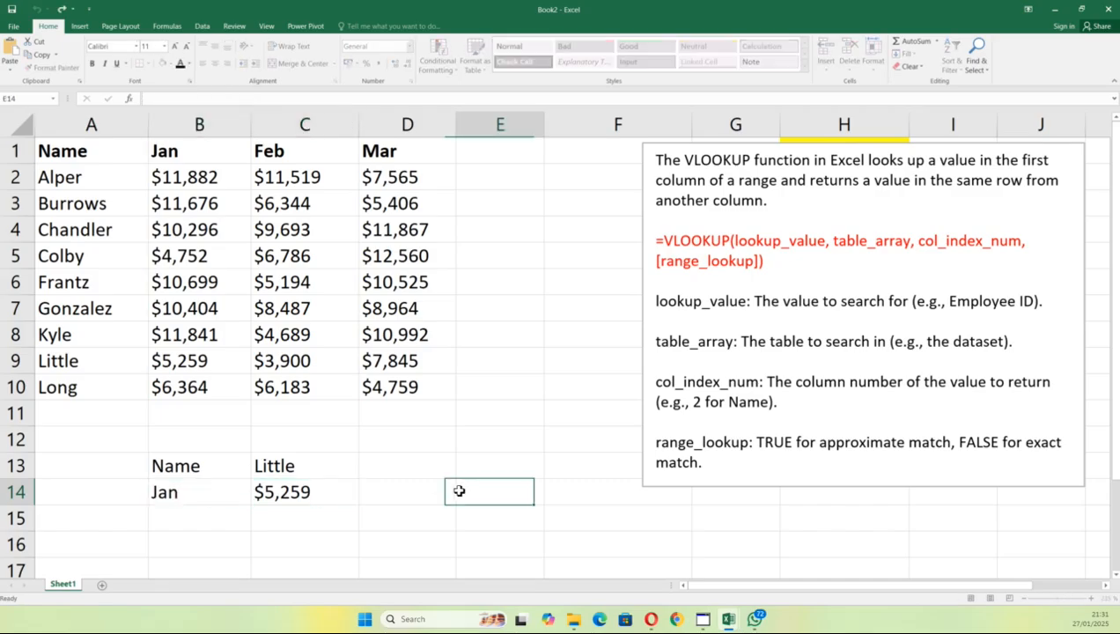
click(317, 489)
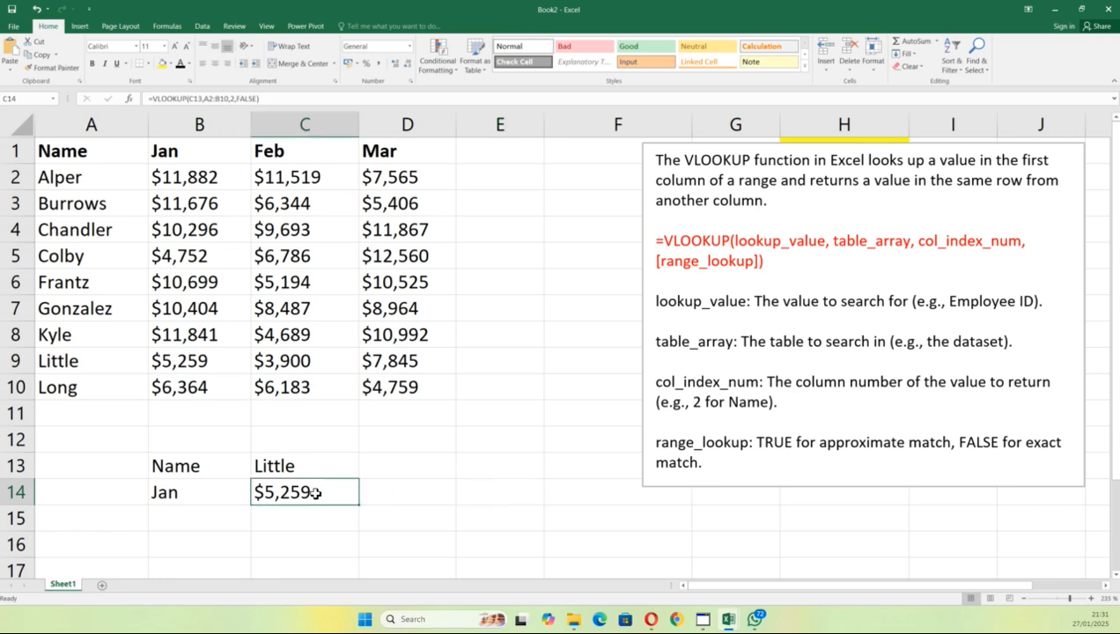
double_click(316, 492)
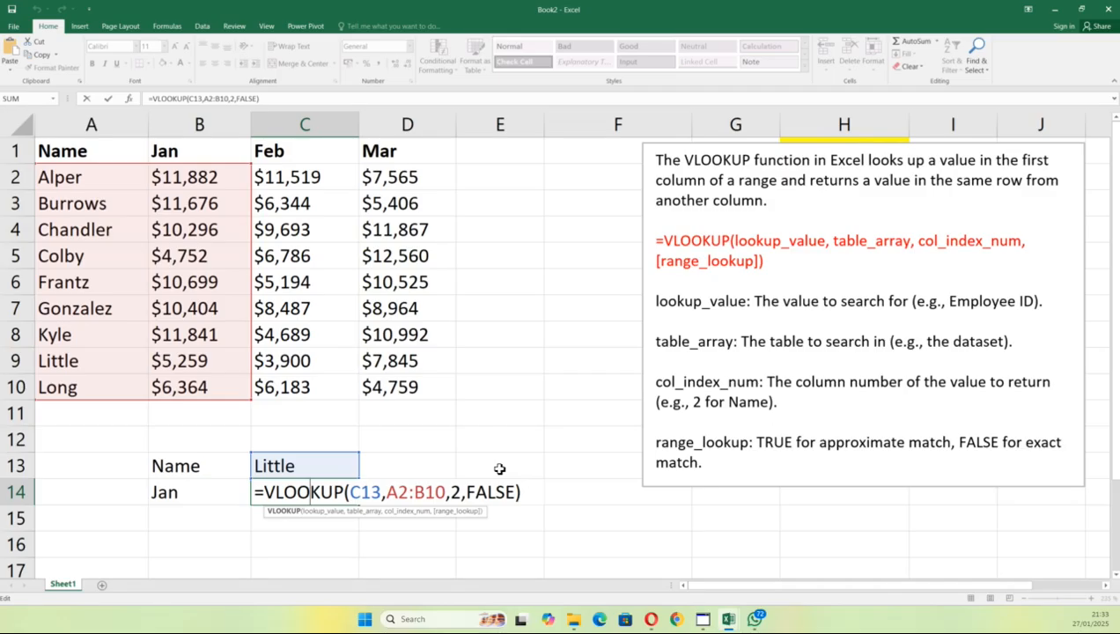
click(931, 140)
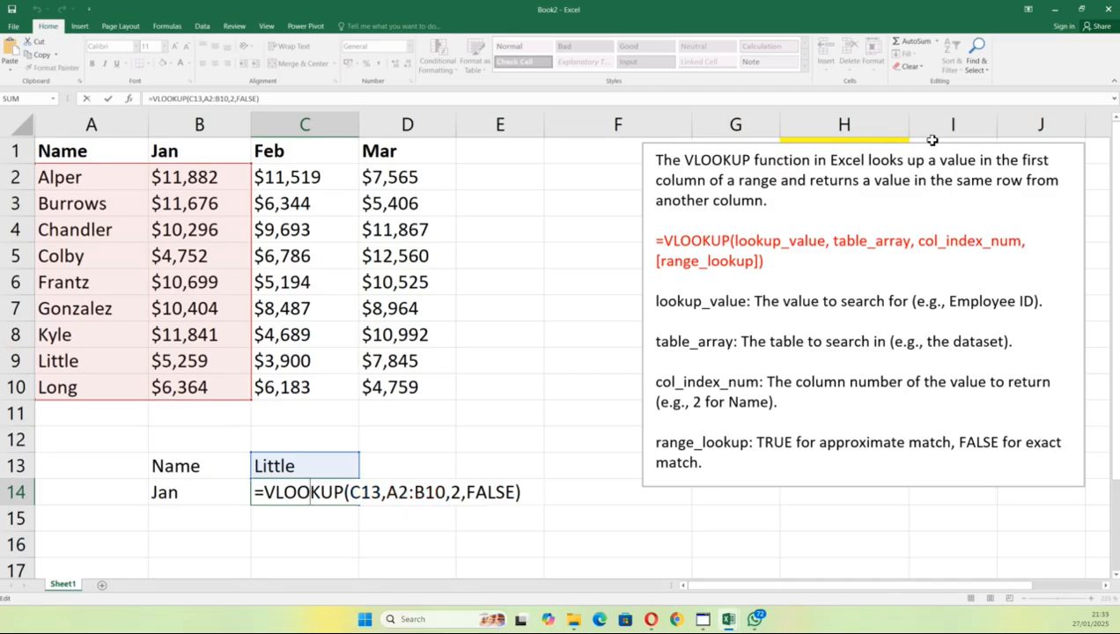
Step: Drag the VLOOKUP explanation box below the yellow H1:H4 list (Vlookup, index, match, index & Match)
click(932, 148)
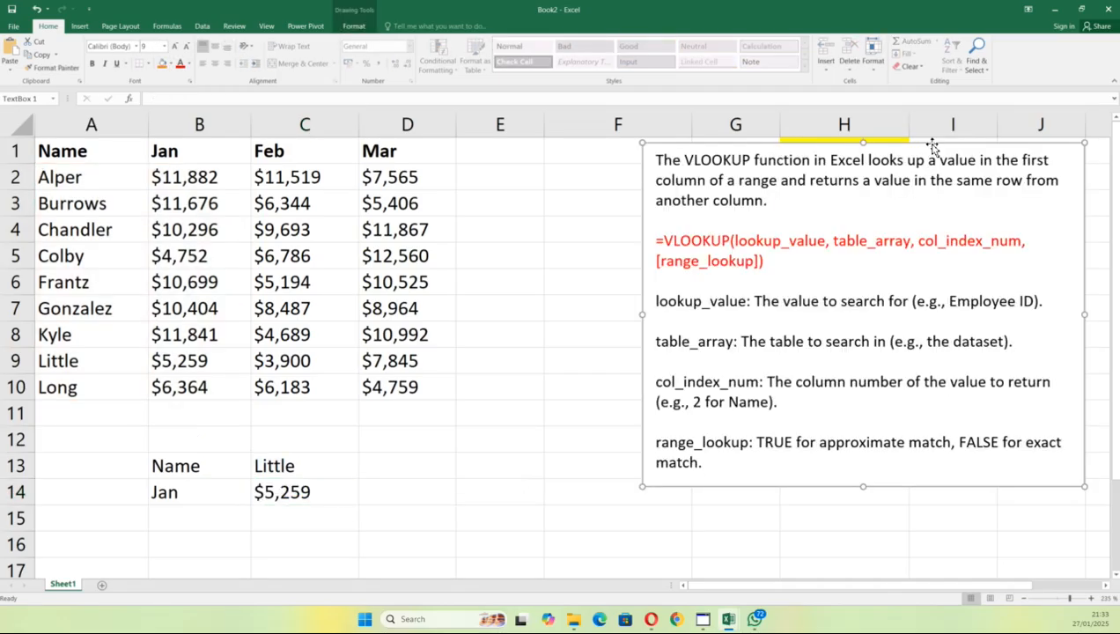
drag(931, 146, 859, 255)
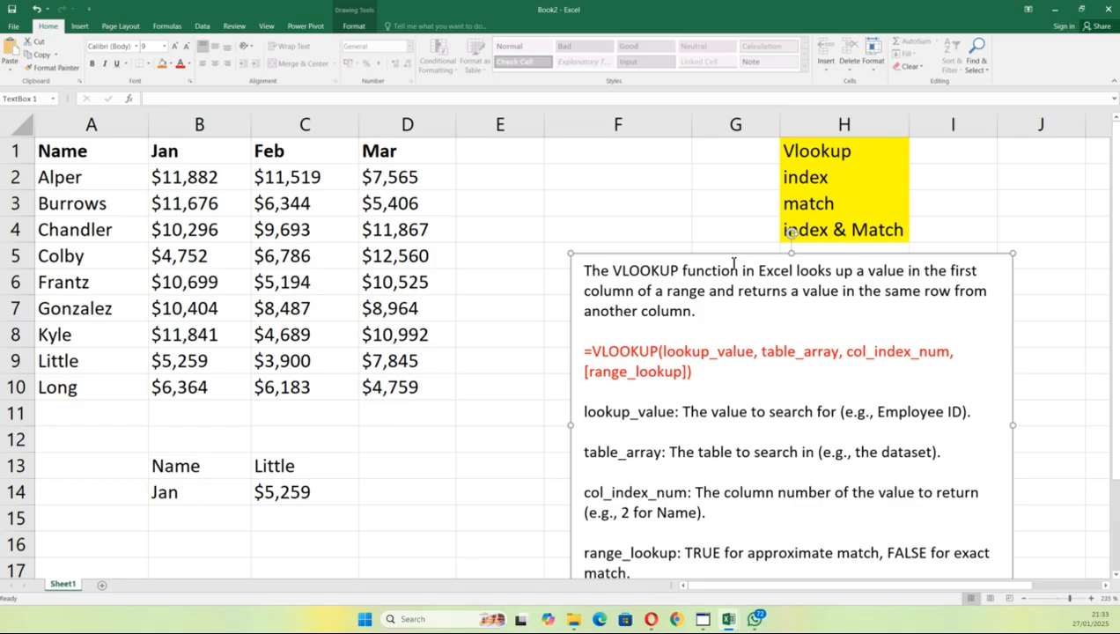
drag(735, 255, 731, 275)
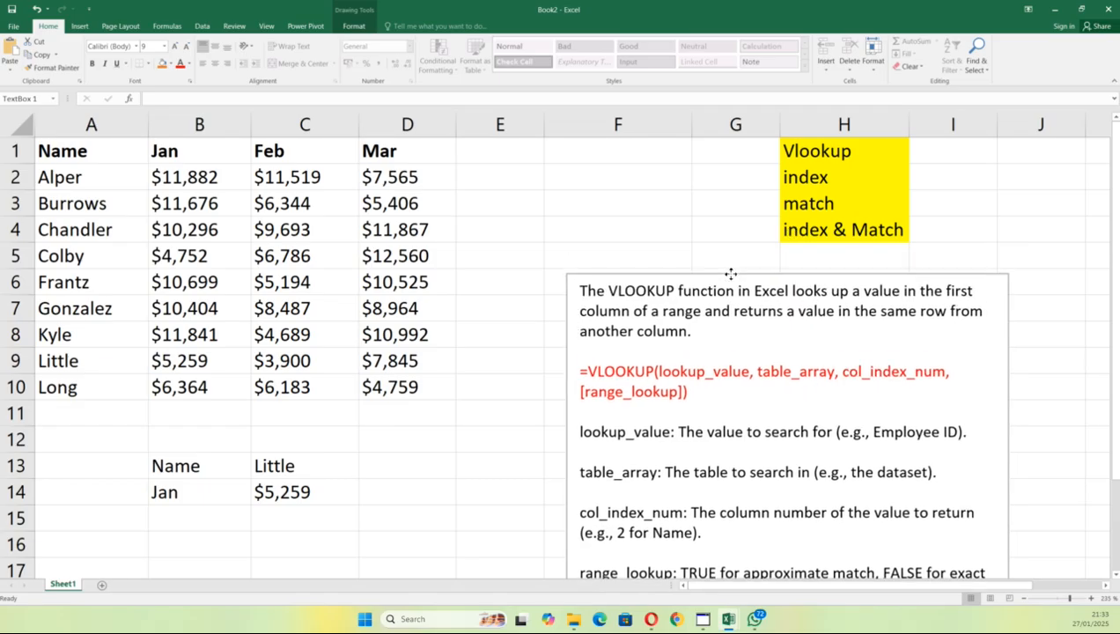
click(853, 200)
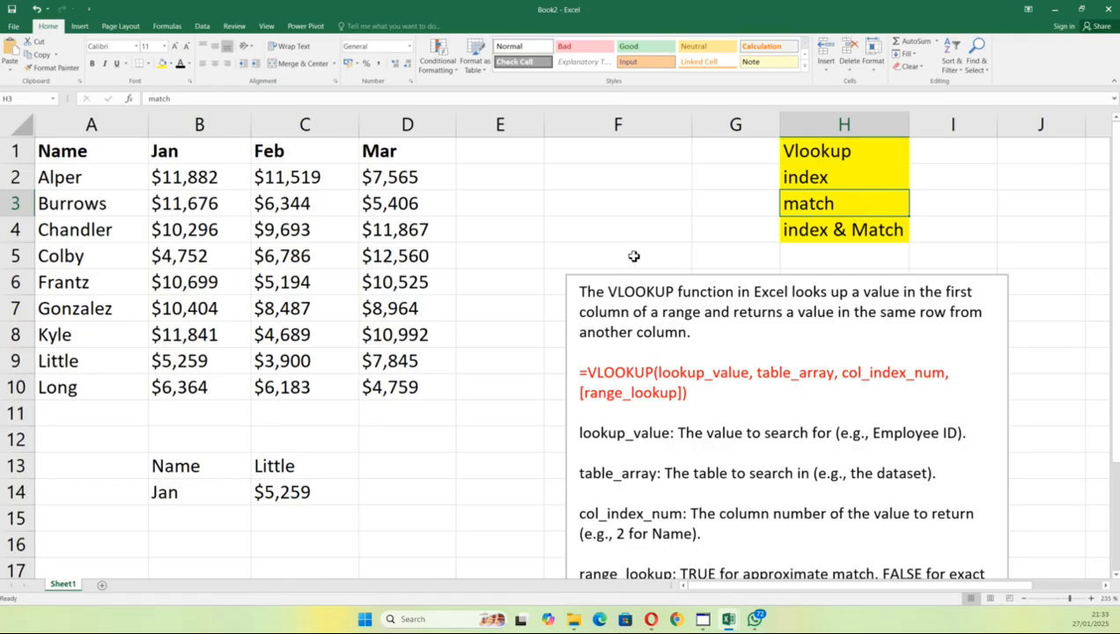
click(96, 126)
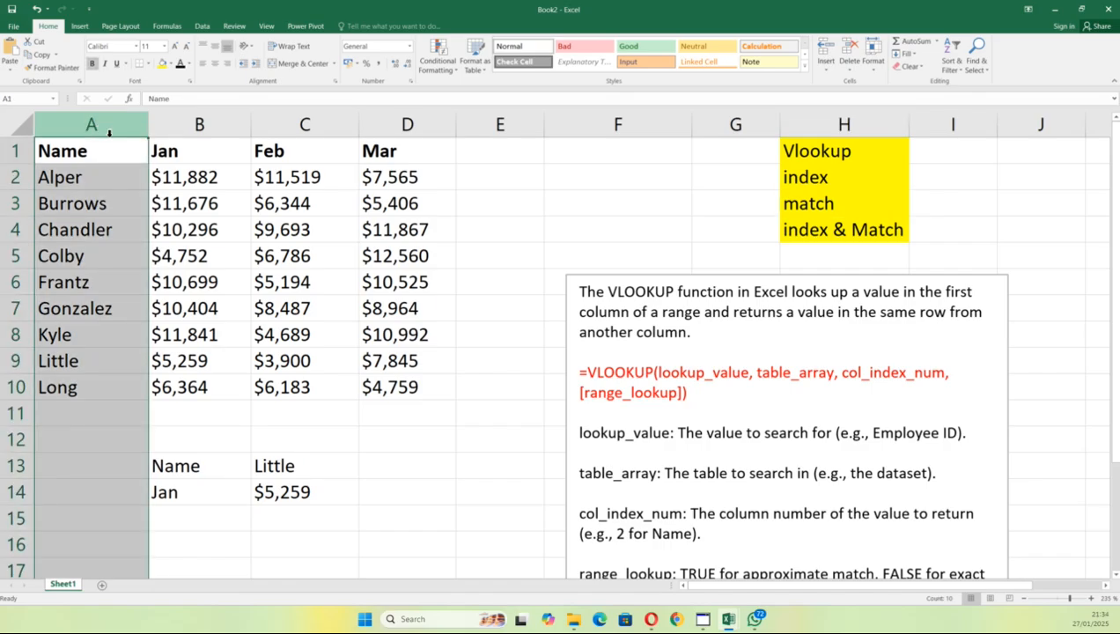
click(185, 125)
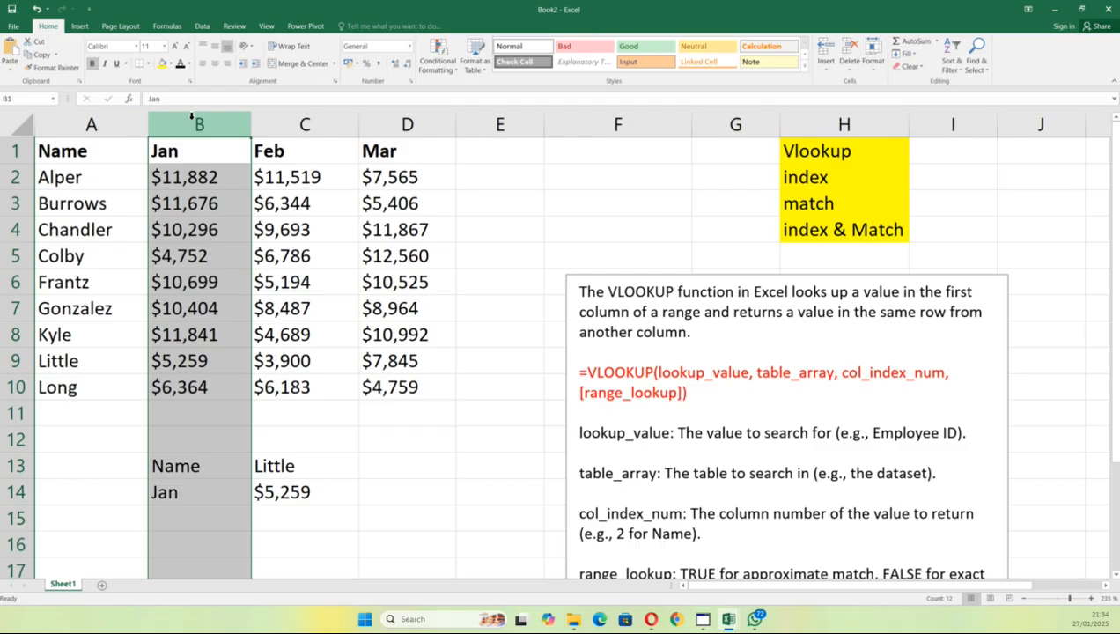
click(340, 414)
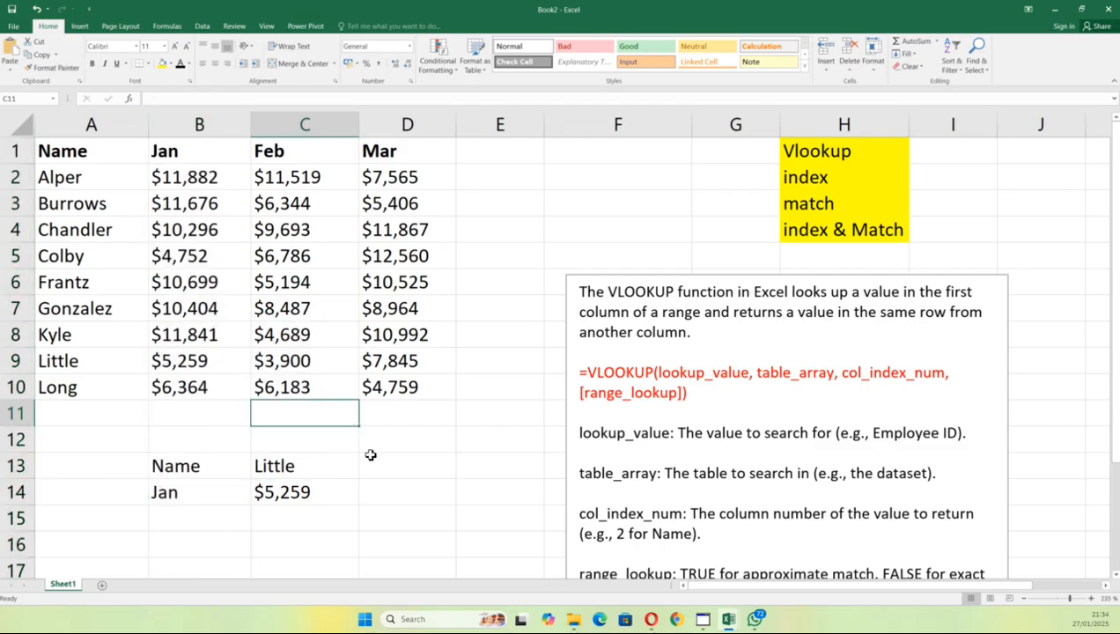
click(518, 181)
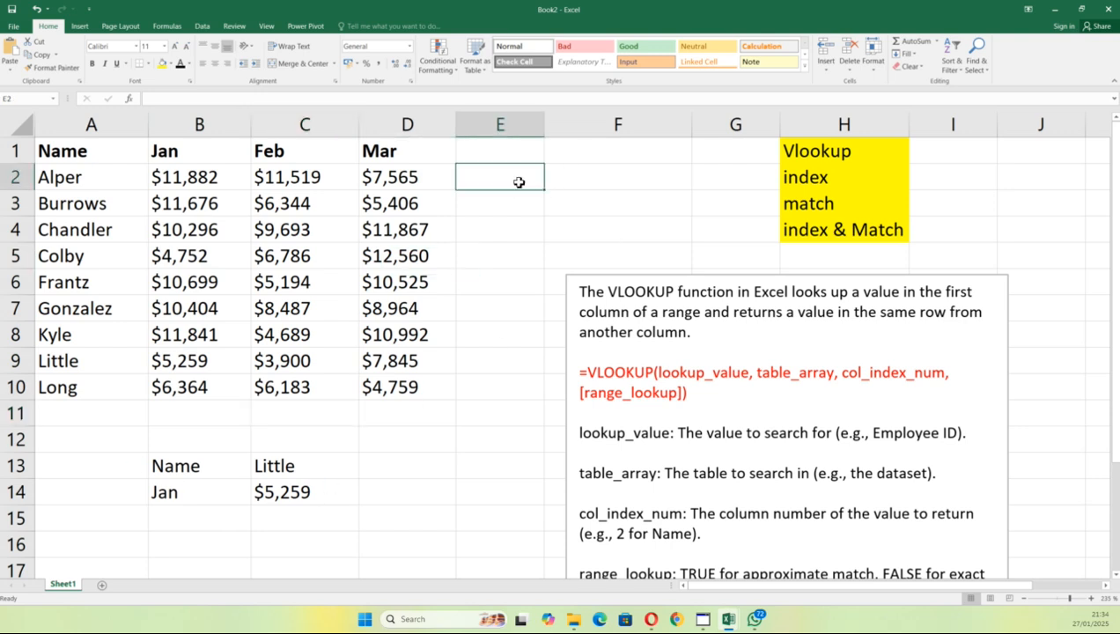
Step: Label F2 'Name' and F3 'mar' for the new lookup block
click(574, 171)
text(NM)
key(BackSpace)
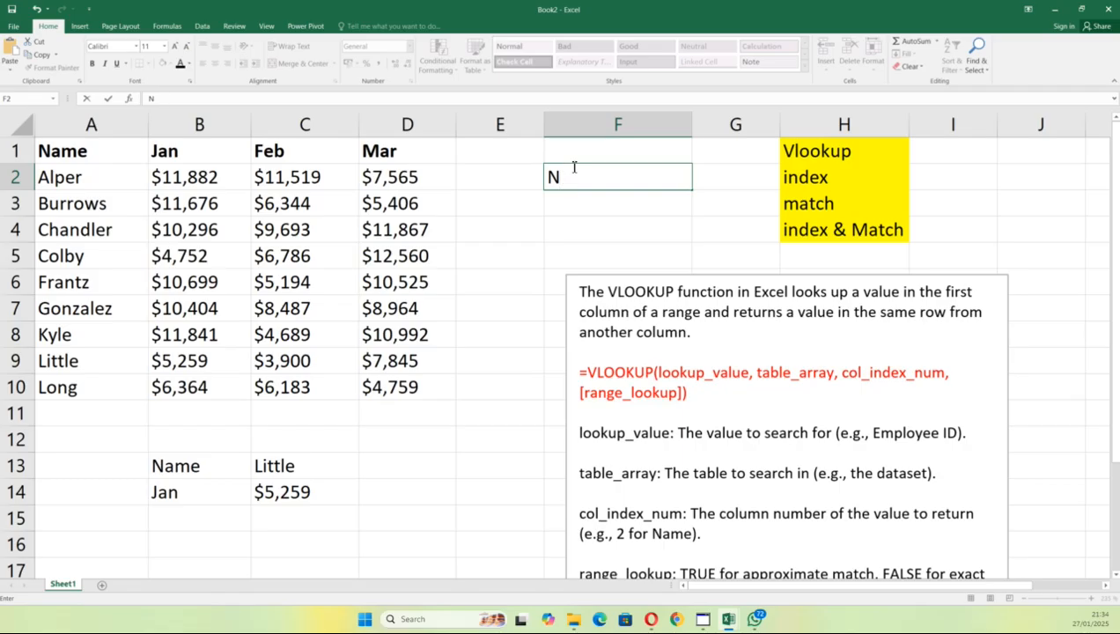
text(amw)
key(BackSpace)
text(e)
click(577, 204)
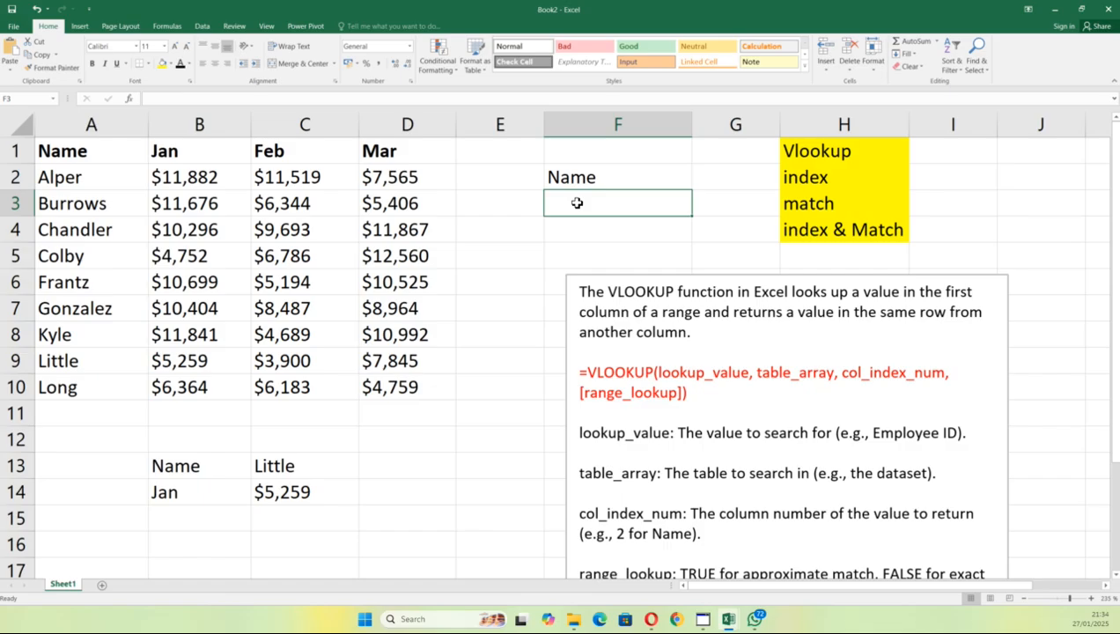
text(mar)
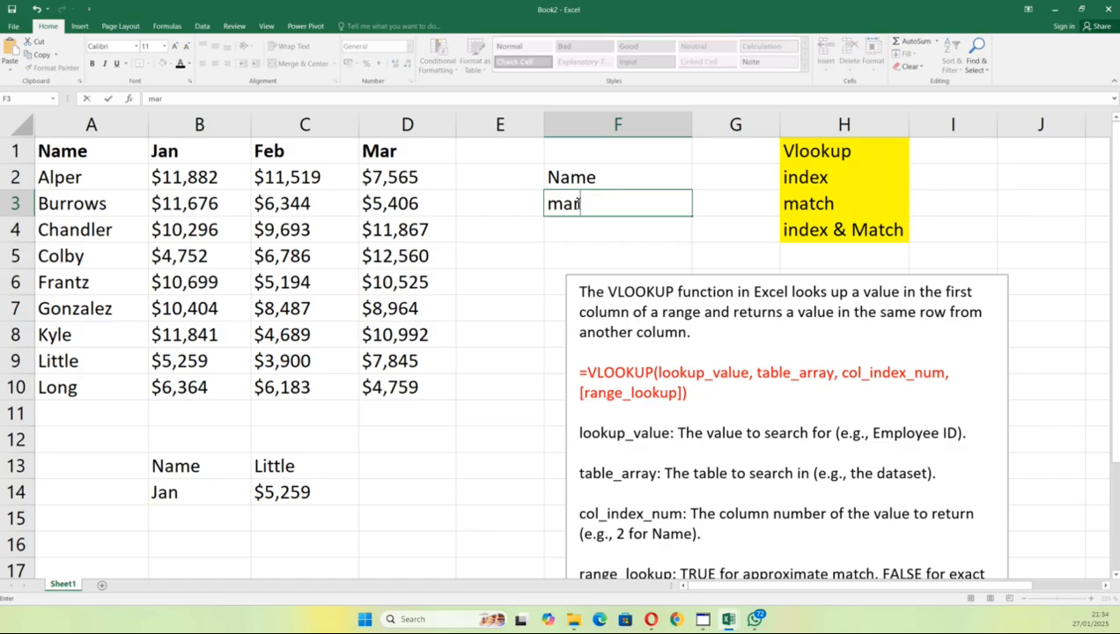
Step: Enter 'long' in G2 and start a =vlo formula in G3
click(711, 172)
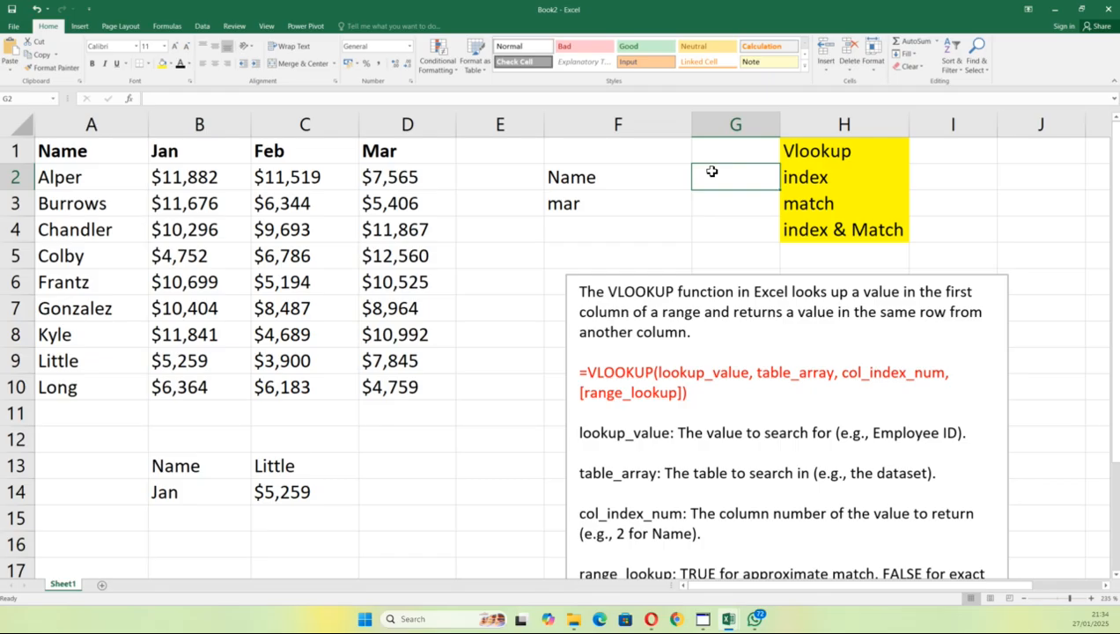
text(long)
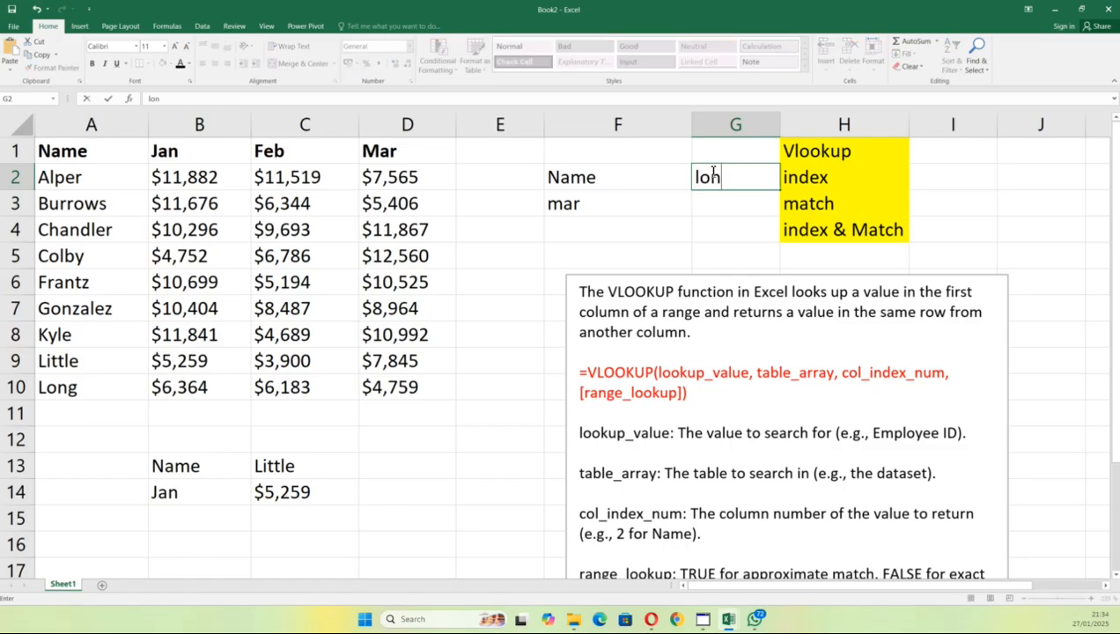
click(706, 202)
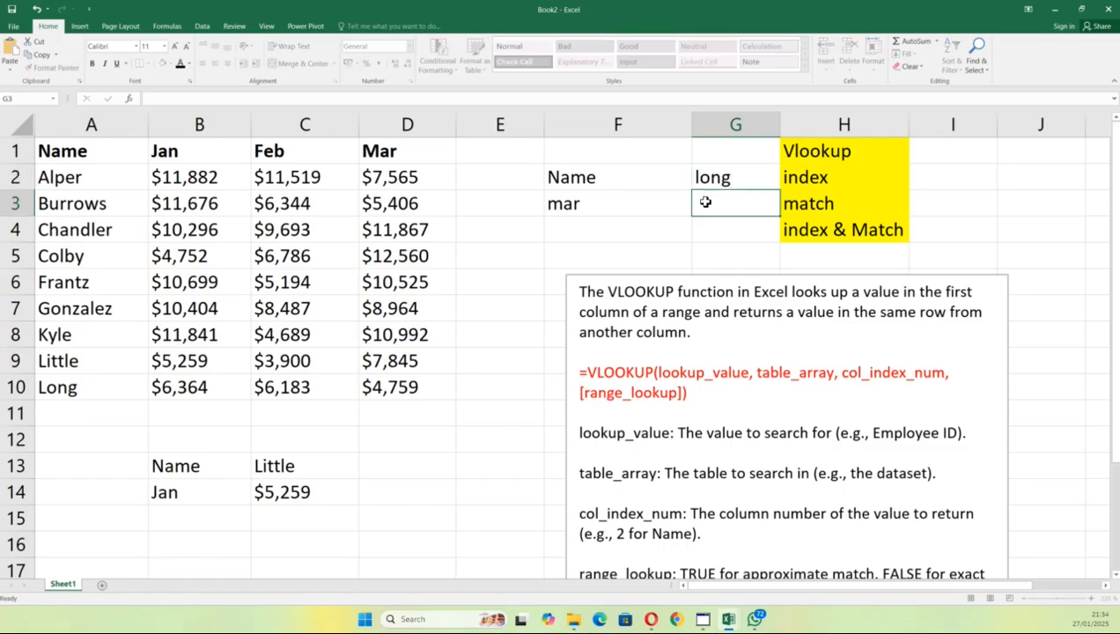
text(=vlo)
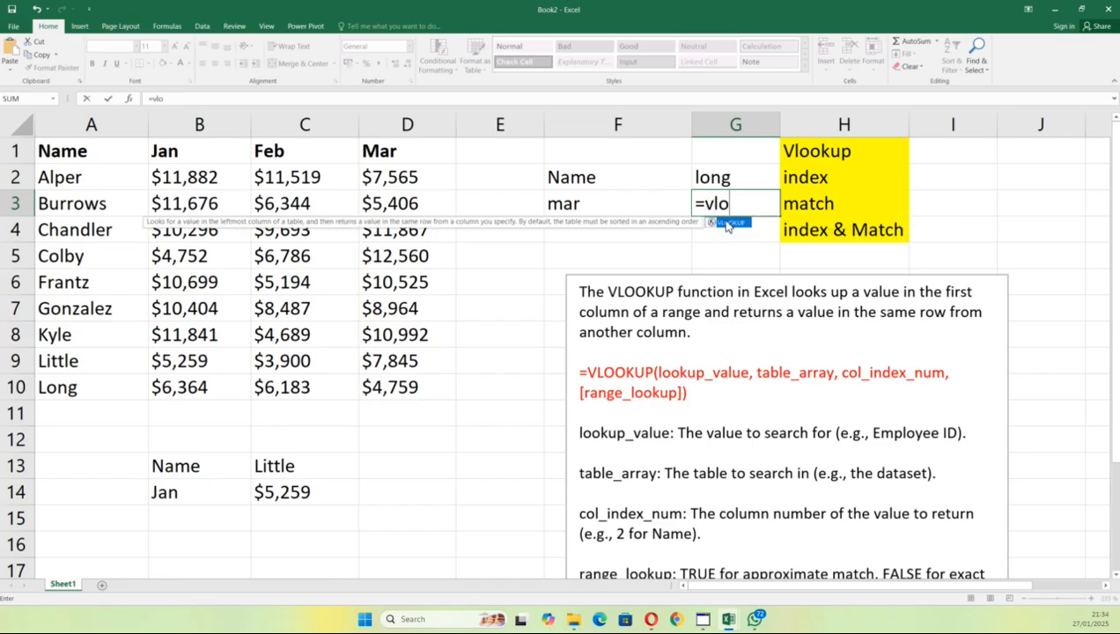
Step: Build G3's VLOOKUP with G2 as the lookup value and A2:D10 as the table range
double_click(728, 222)
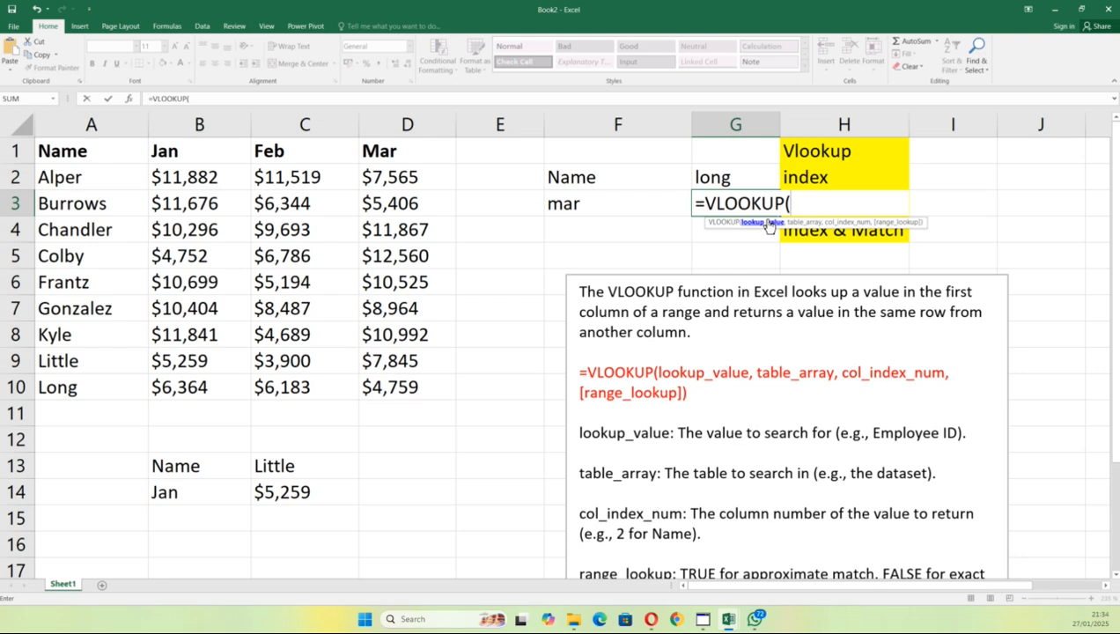
click(738, 180)
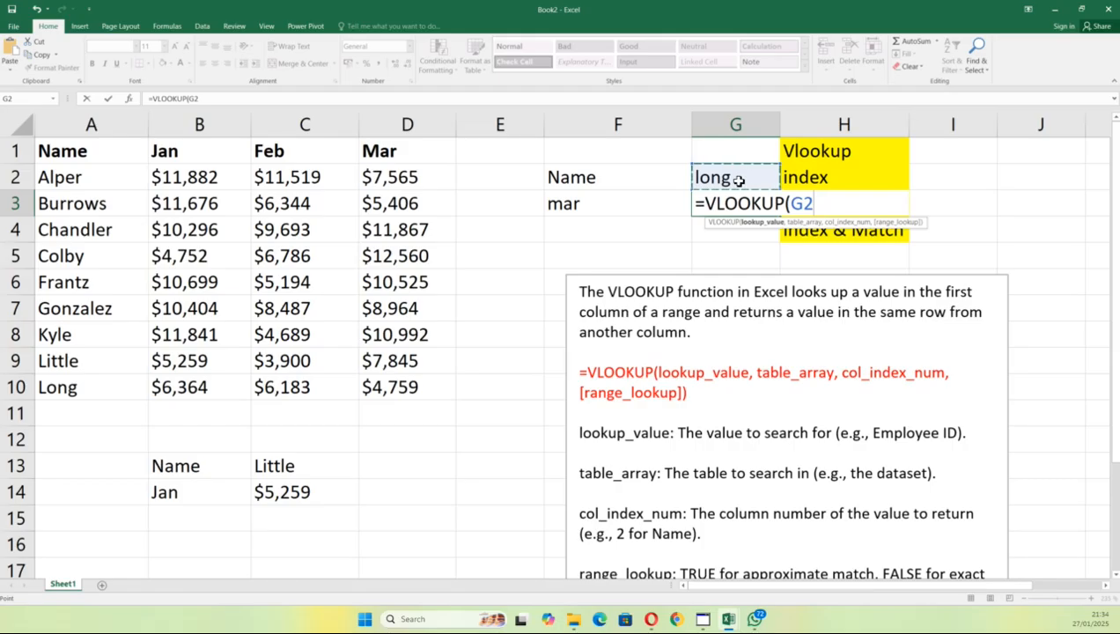
text(,)
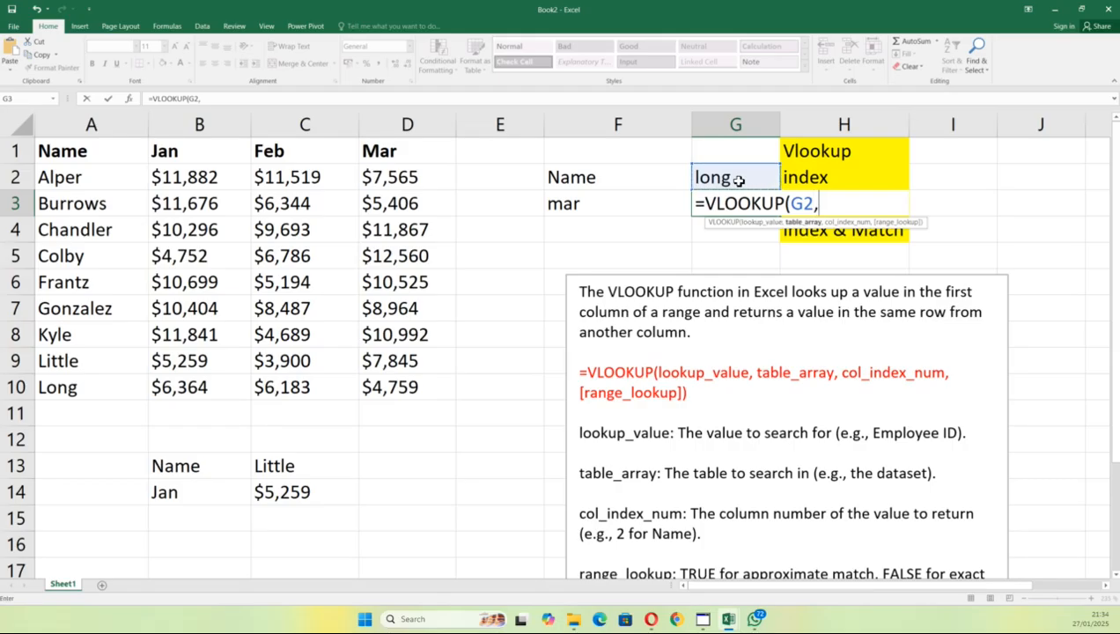
click(63, 179)
drag(162, 187, 401, 387)
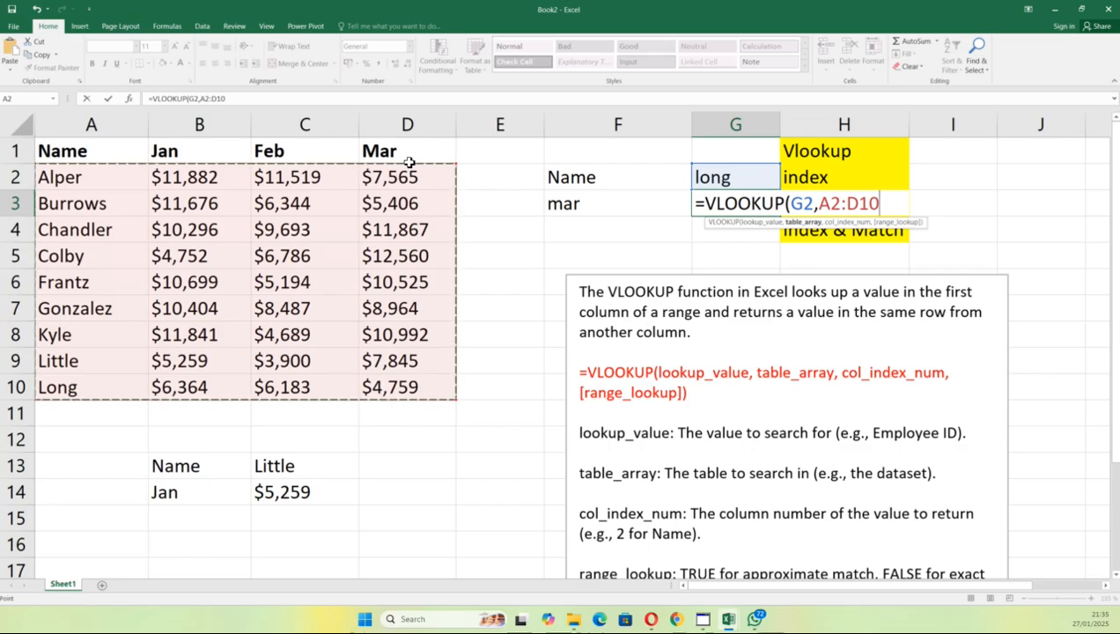
click(177, 177)
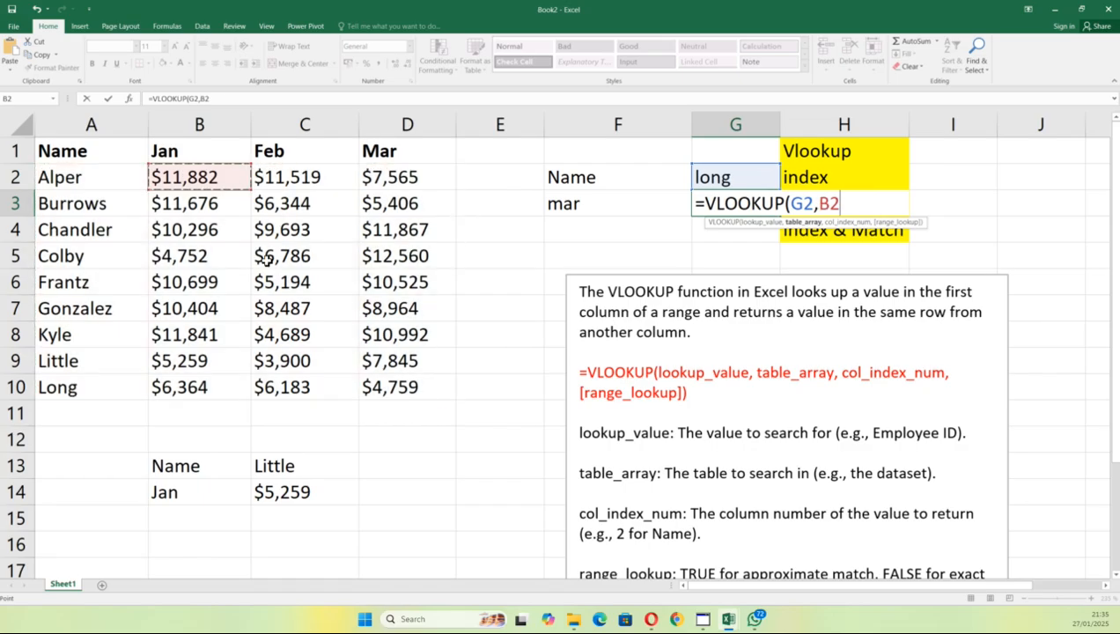
key(BackSpace)
key(BackSpace)
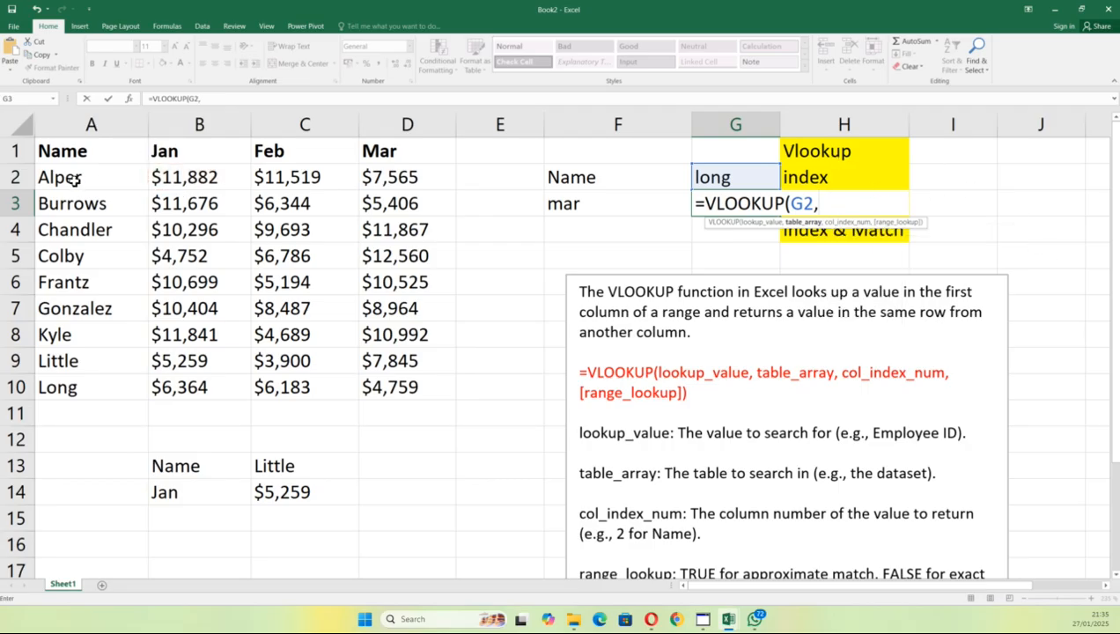
drag(79, 179, 412, 387)
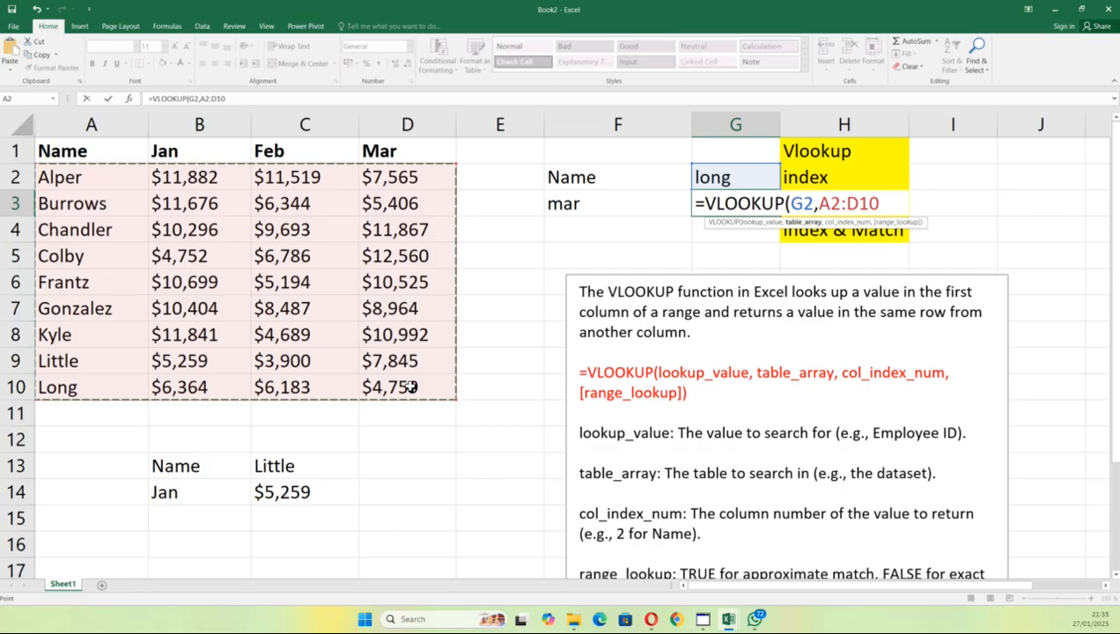
text(,)
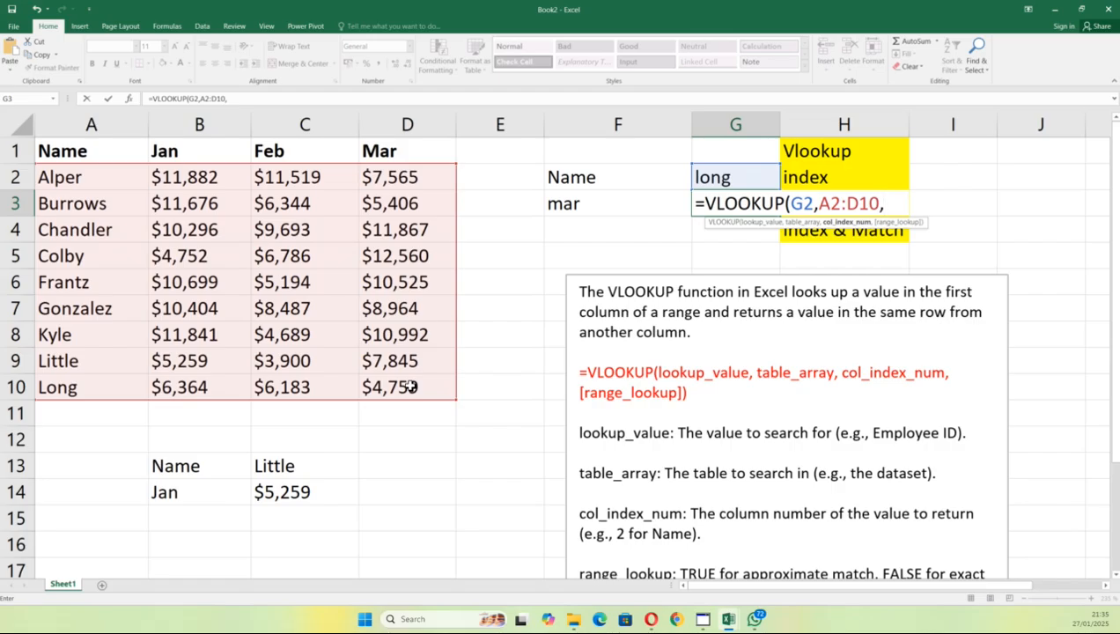
Step: Finish the formula with column 4 and FALSE for an exact match, returning $4,759
text(4,)
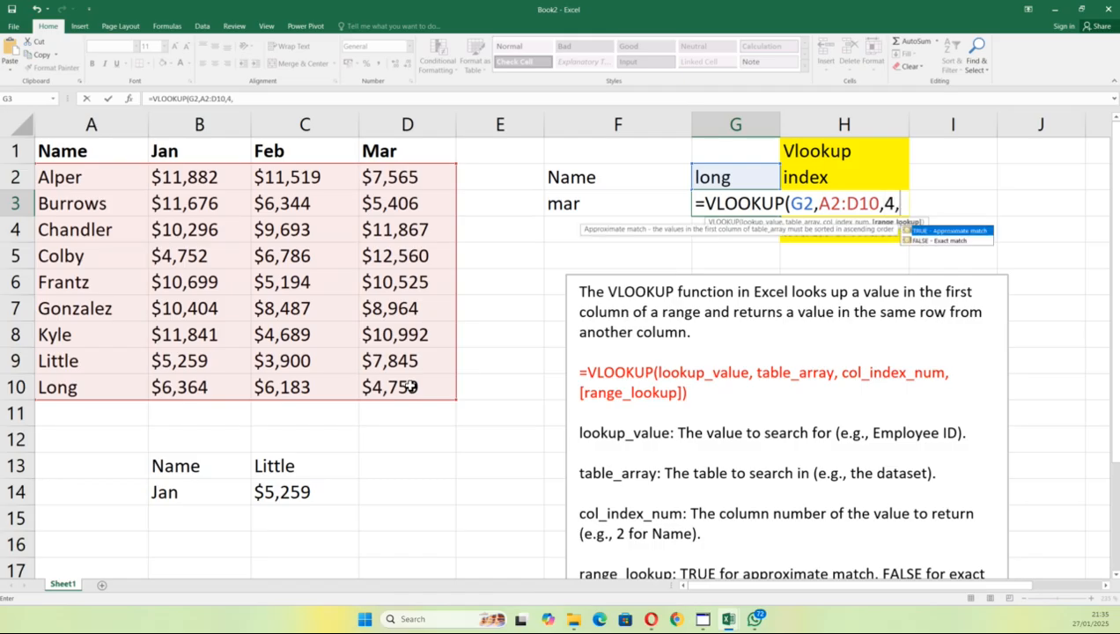
click(939, 241)
double_click(938, 242)
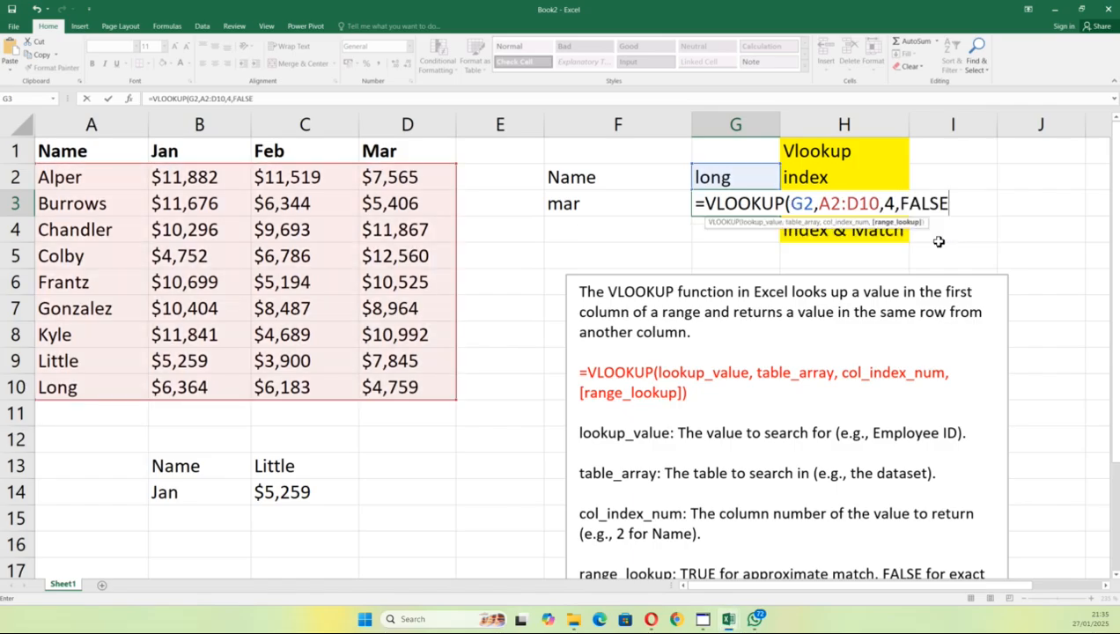
key(Return)
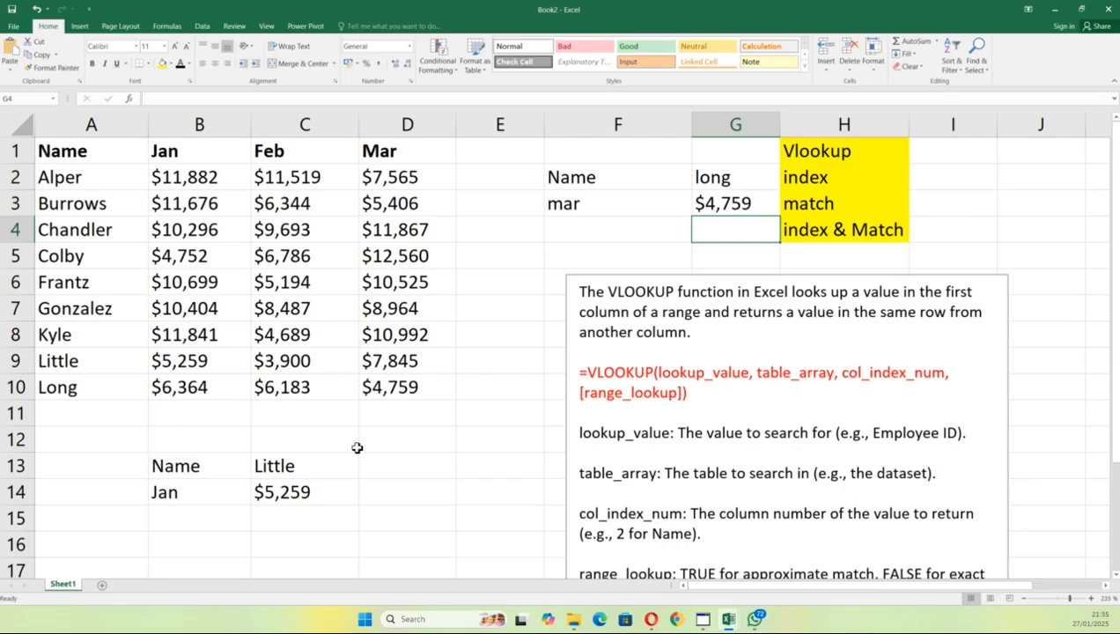
Step: Move the VLOOKUP explanation box back up toward column H
drag(567, 178, 717, 217)
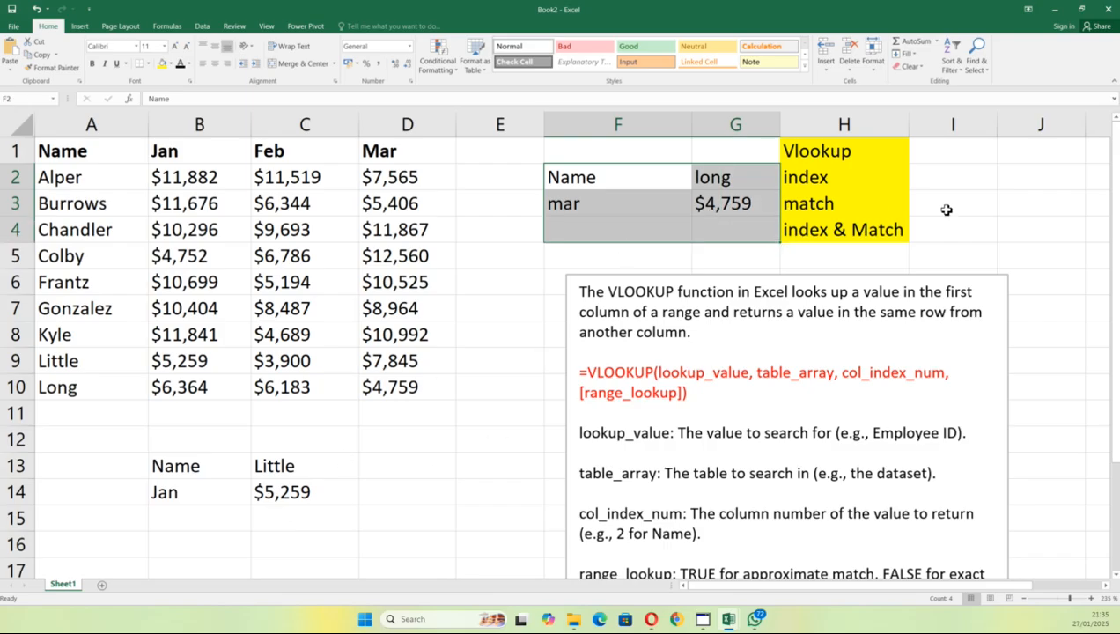
click(705, 303)
drag(710, 281, 956, 146)
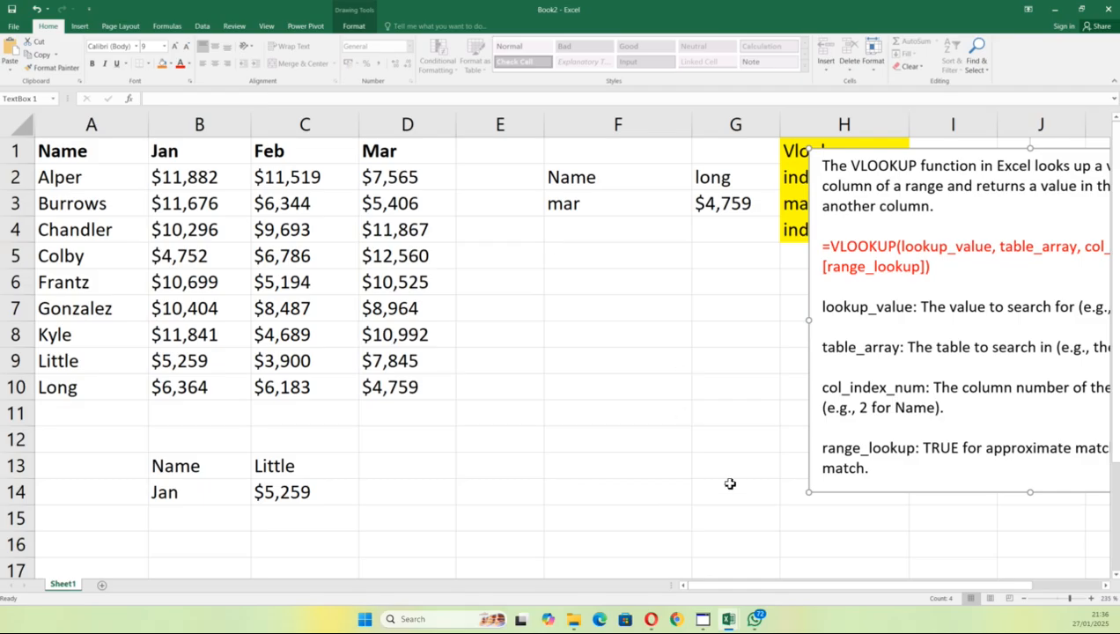
Step: Open G3 in edit mode to show =VLOOKUP(G2,A2:D10,4,FALSE)
click(550, 315)
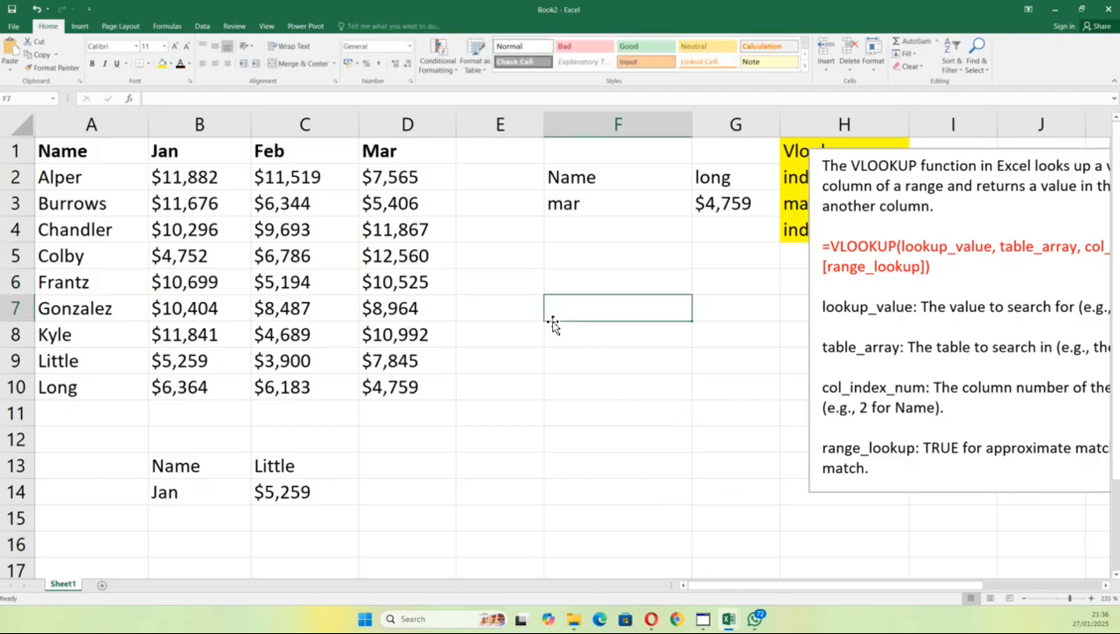
click(525, 325)
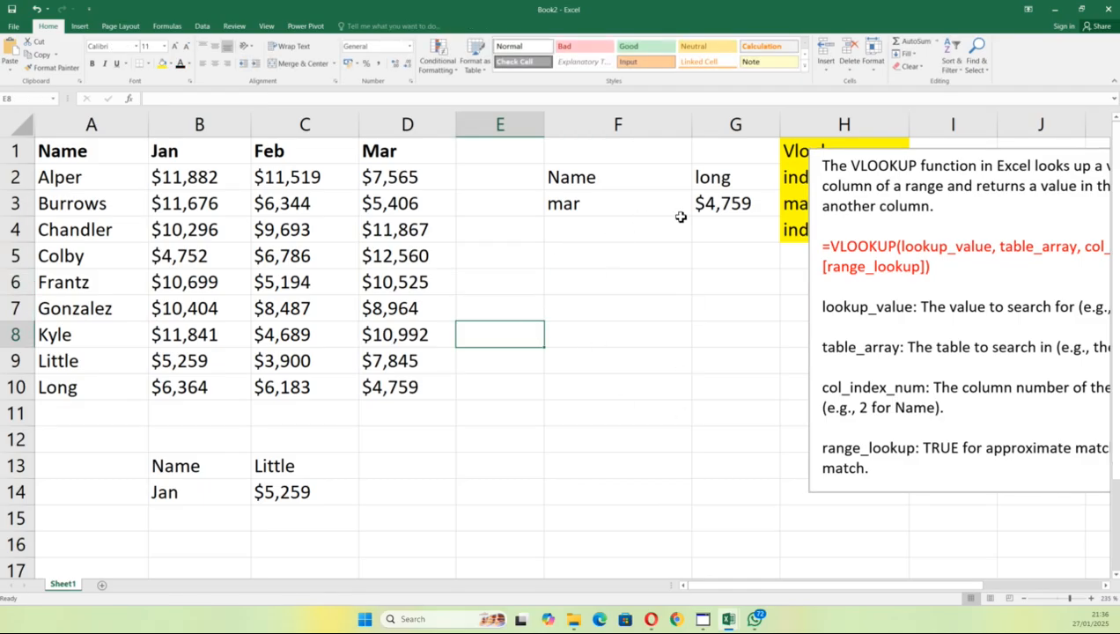
double_click(707, 207)
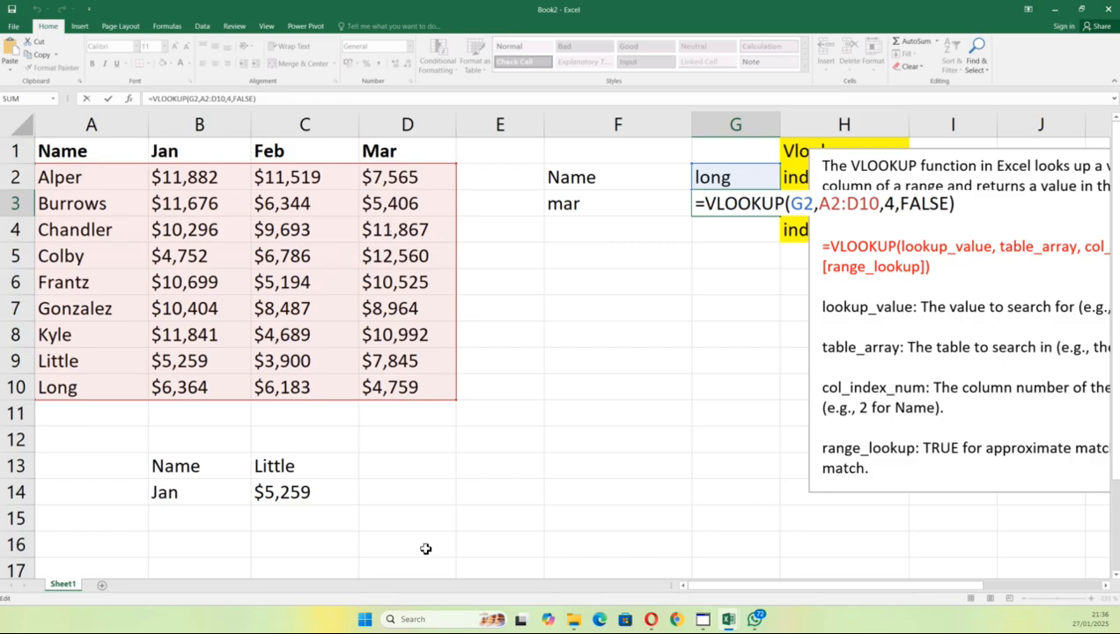
Step: Review G3's =VLOOKUP(G2,A2:D10,4,FALSE) and commit it unchanged, showing $4,759
key(alt+Tab)
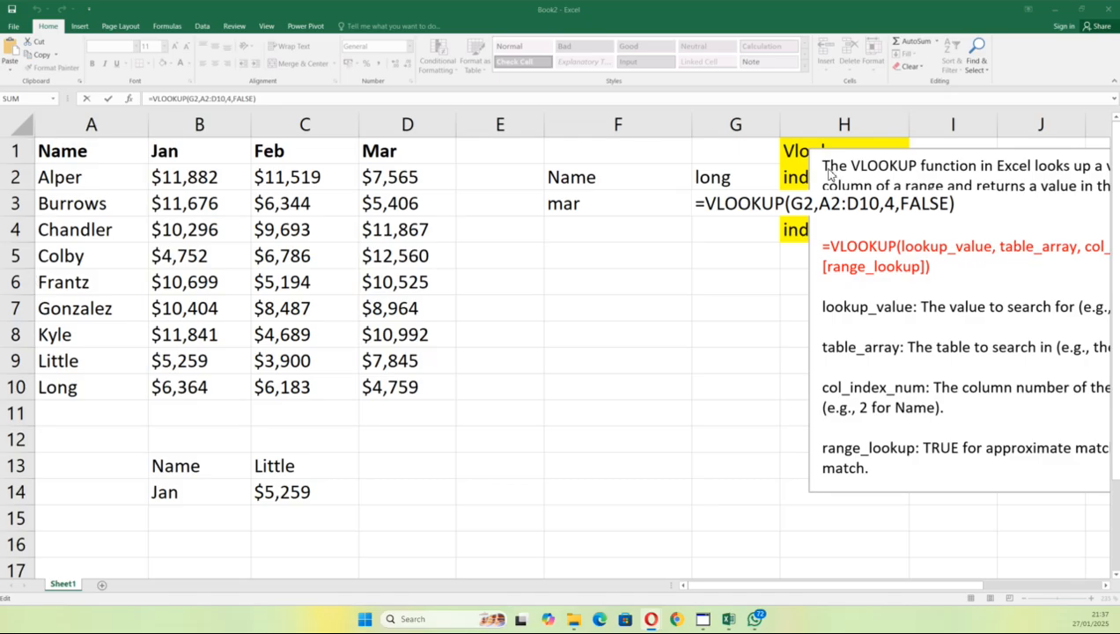
double_click(745, 203)
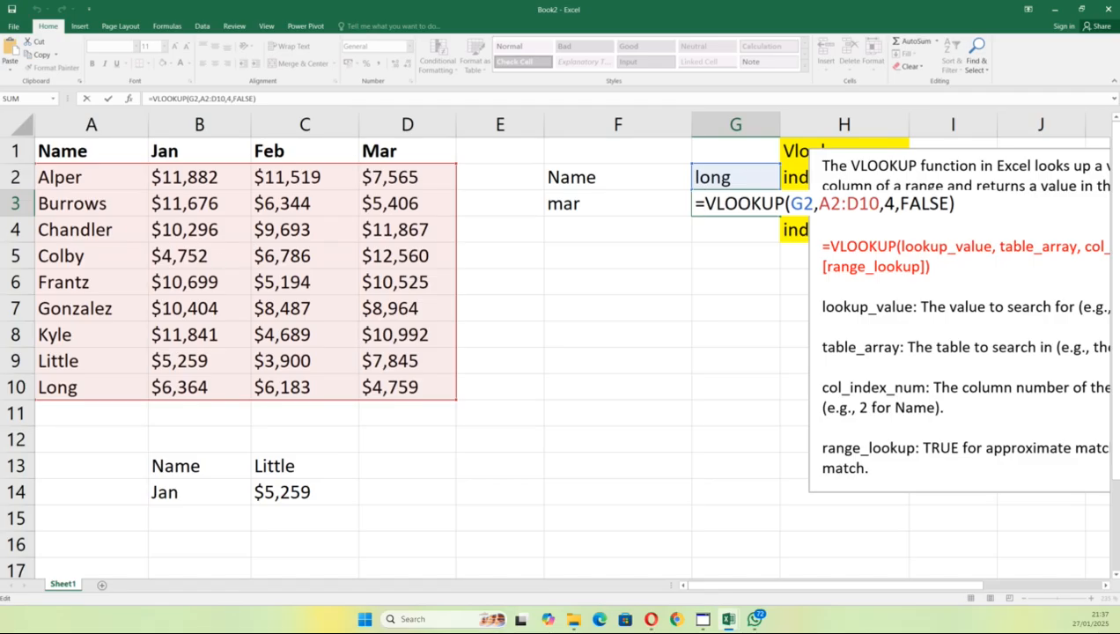
key(Return)
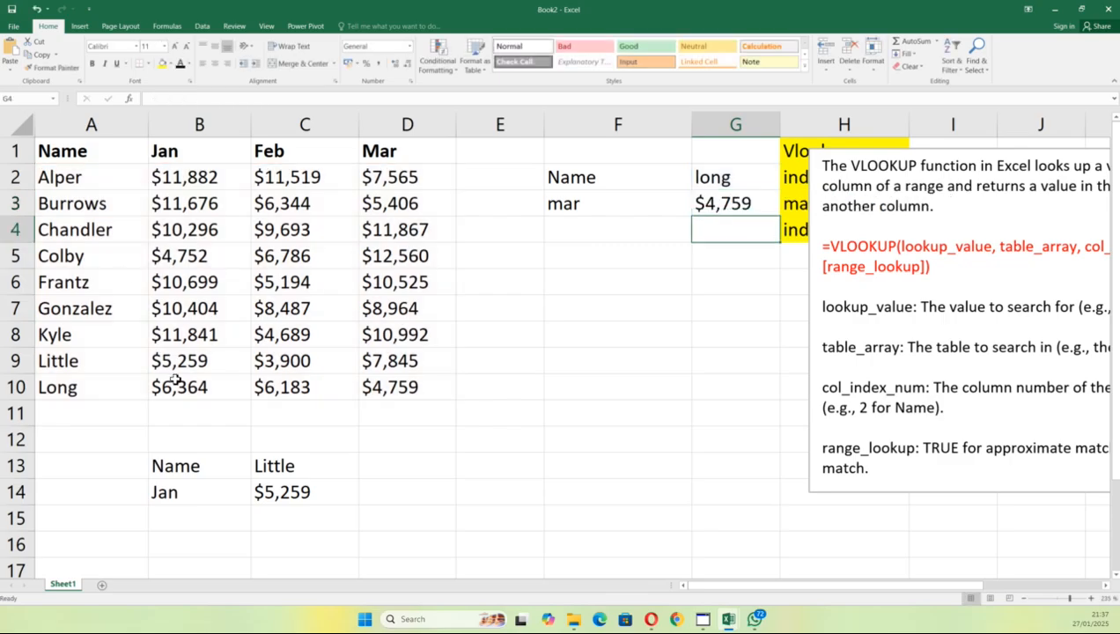
Step: Show the C14 formula, then replace Little in C13 with kyle
double_click(273, 489)
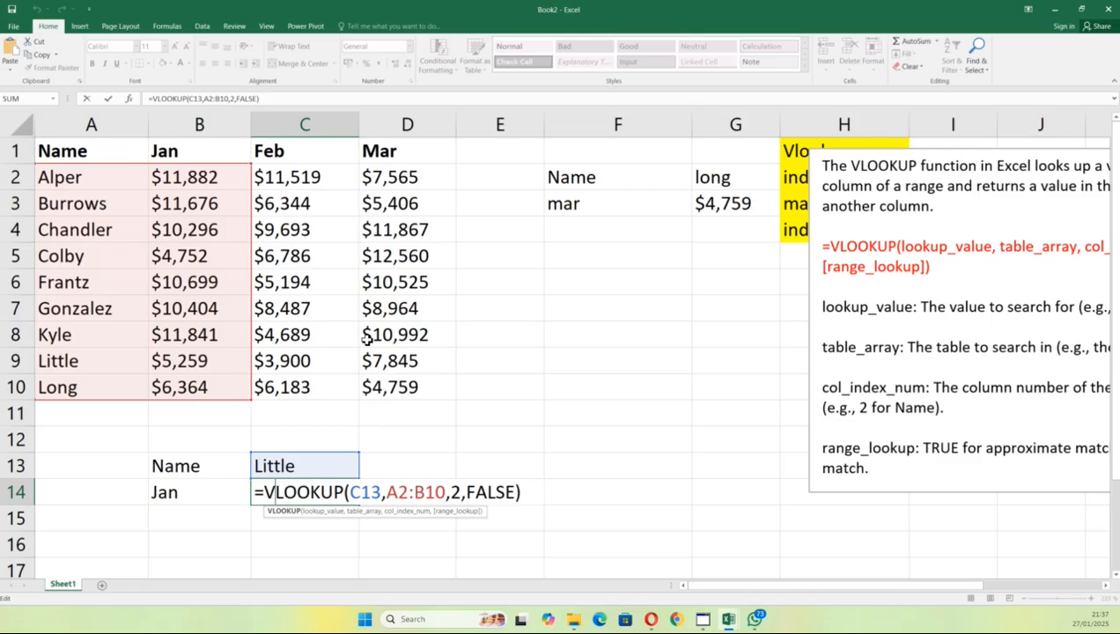
key(Return)
click(306, 466)
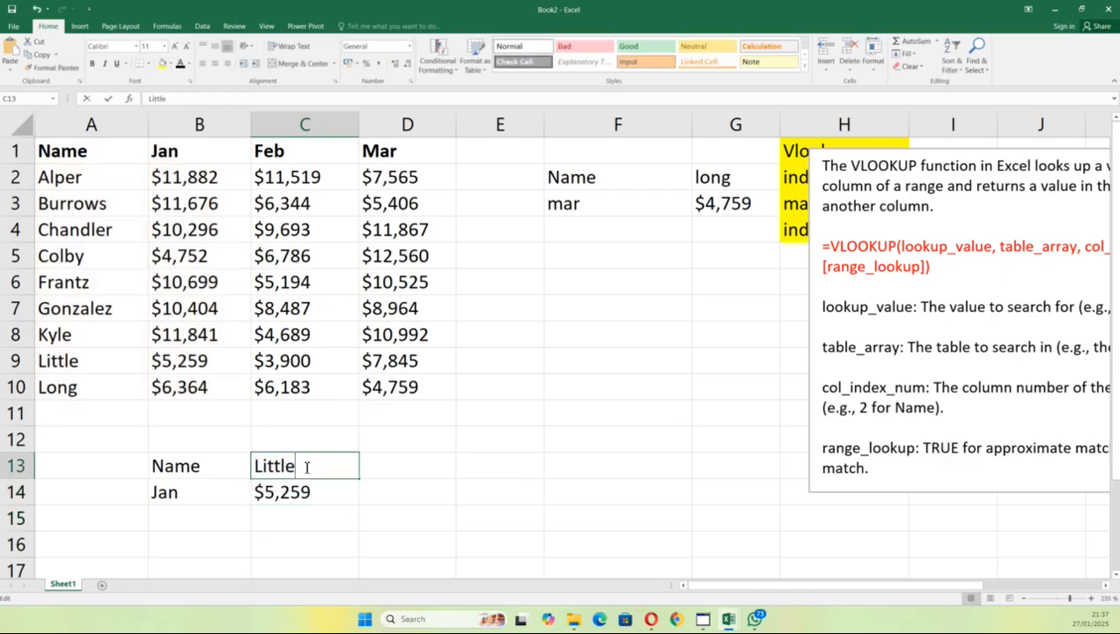
key(BackSpace)
key(BackSpace)
key(BackSpace)
key(BackSpace)
key(BackSpace)
key(BackSpace)
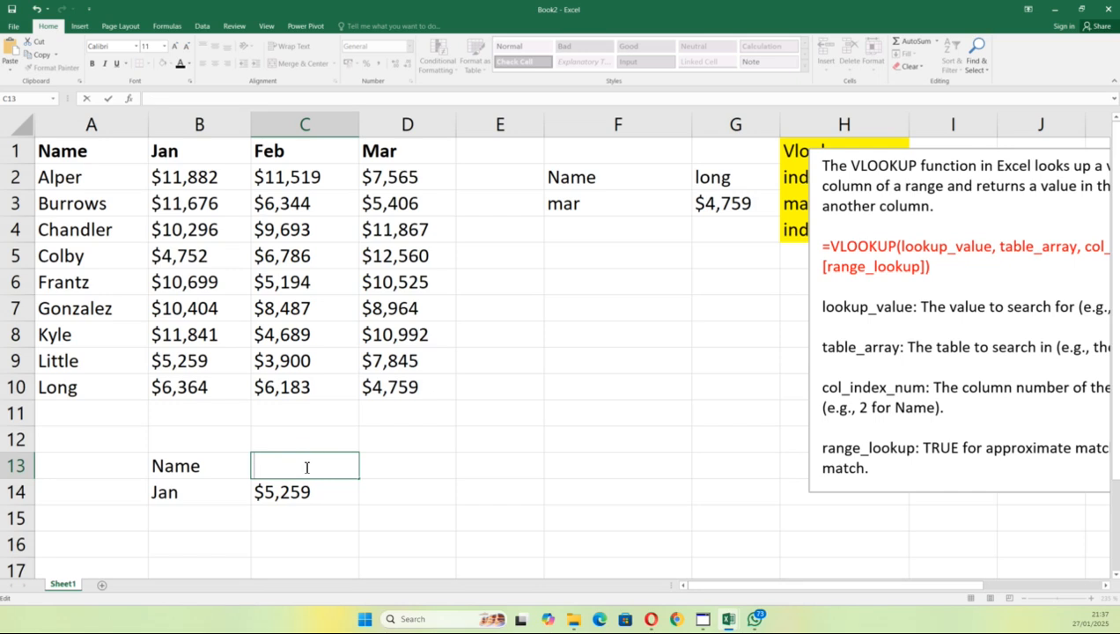
text(kyle)
key(Return)
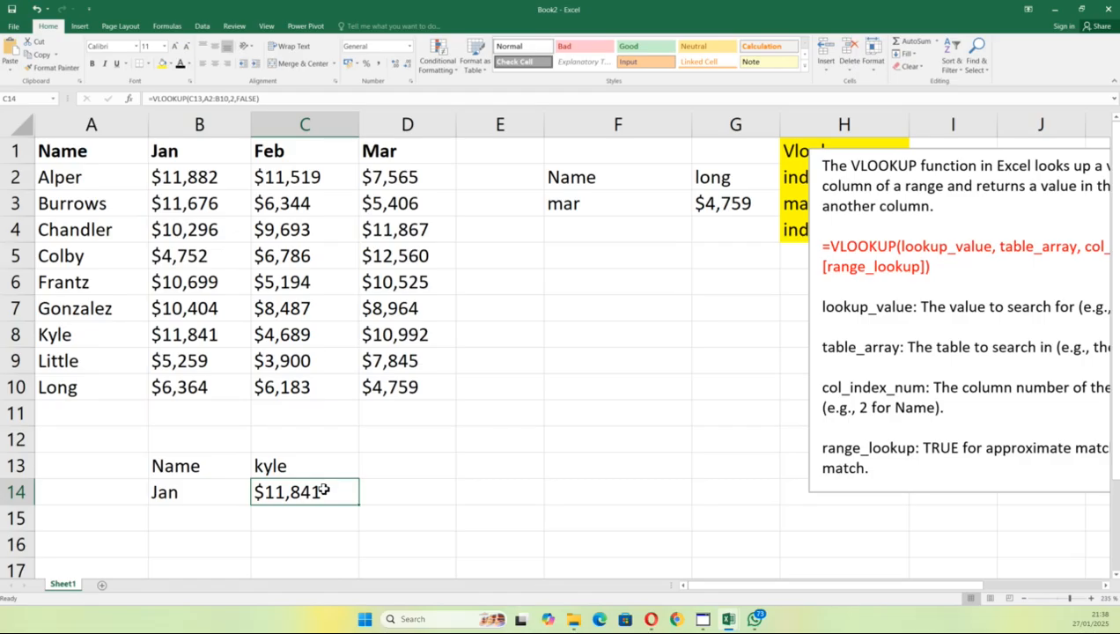
Step: Clear the name in C13 so the C14 lookup returns #N/A
double_click(322, 490)
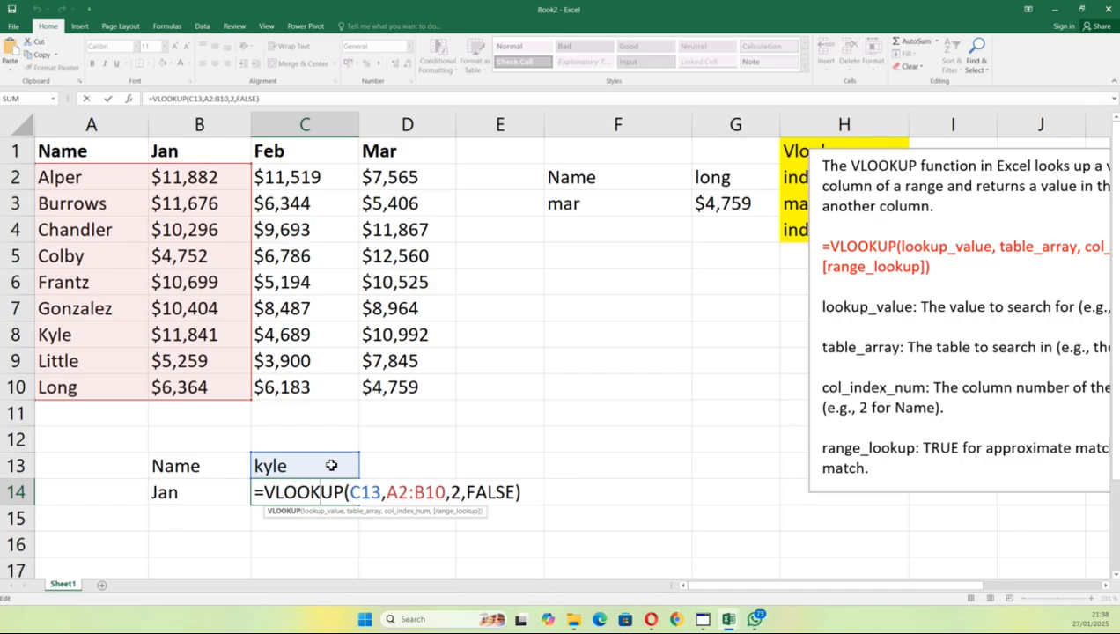
key(Escape)
click(331, 462)
double_click(331, 462)
key(BackSpace)
key(BackSpace)
key(BackSpace)
key(BackSpace)
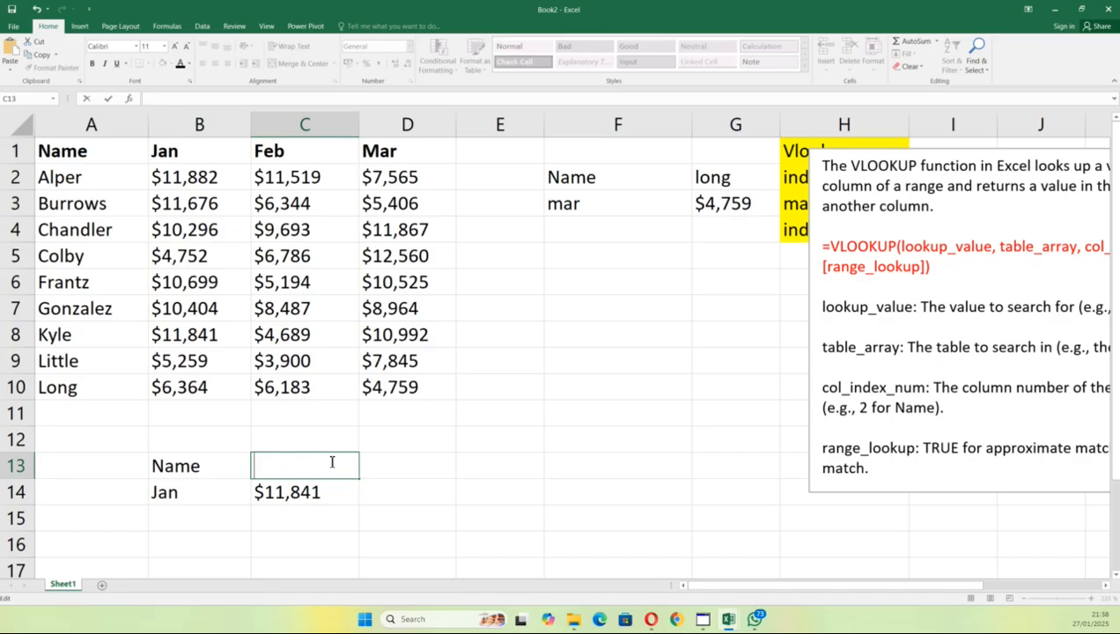
key(Return)
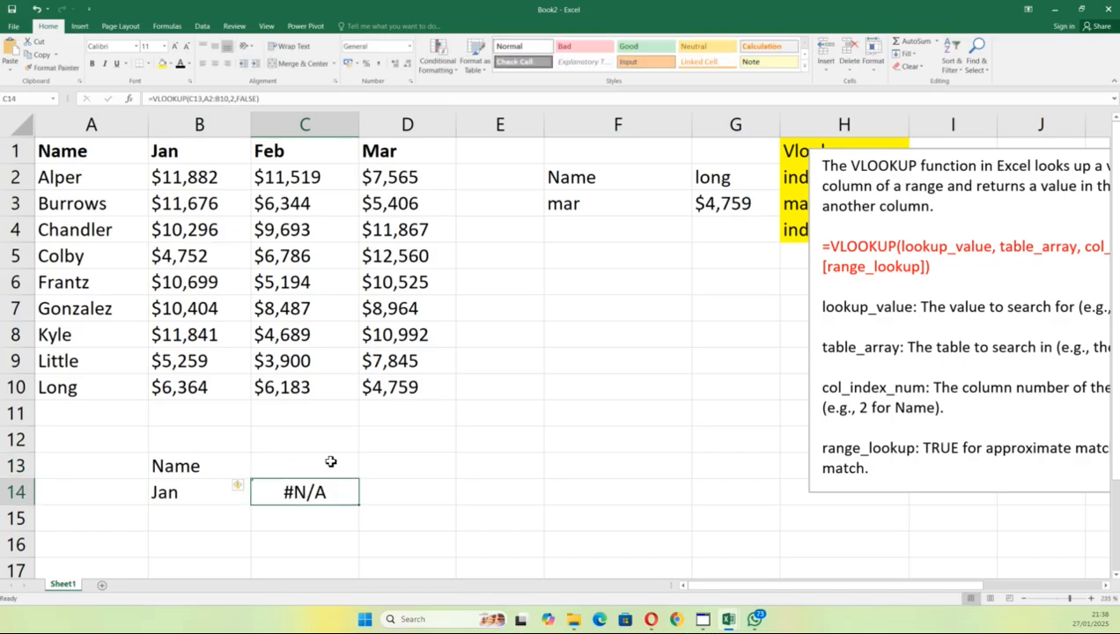
click(331, 462)
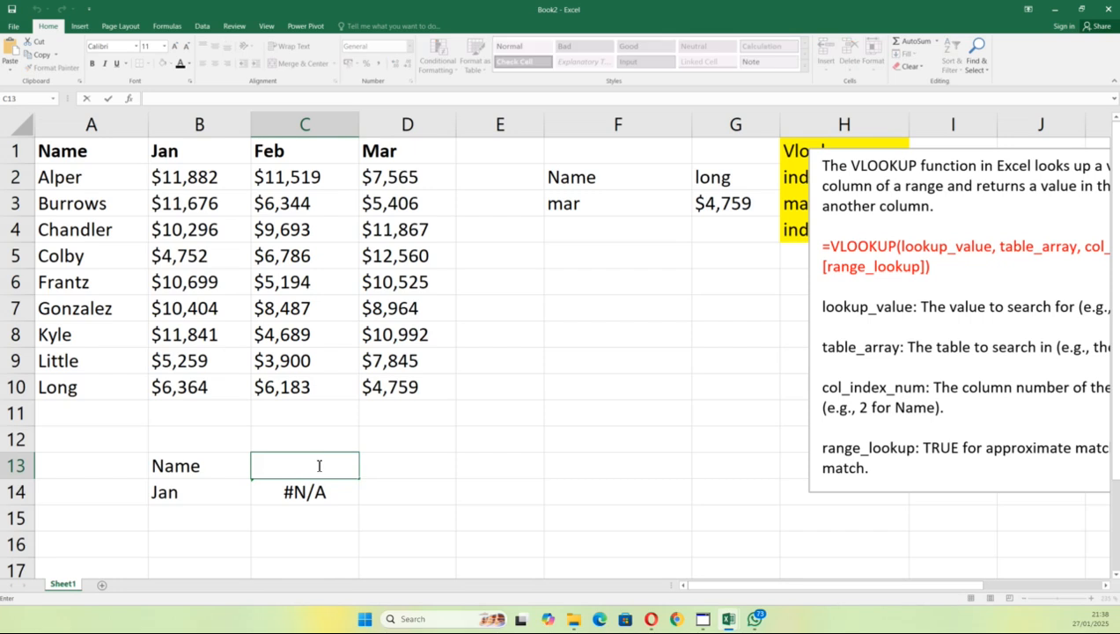
Step: Enter colby in C13 so C14 returns $4,752, Colby's January sales
double_click(320, 491)
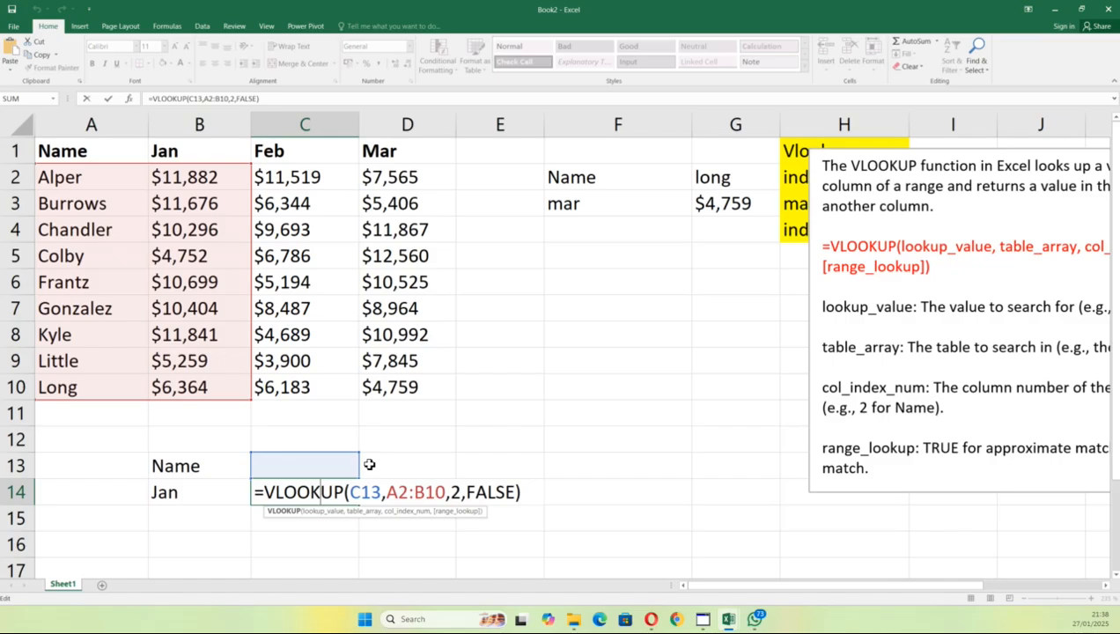
key(Return)
double_click(277, 467)
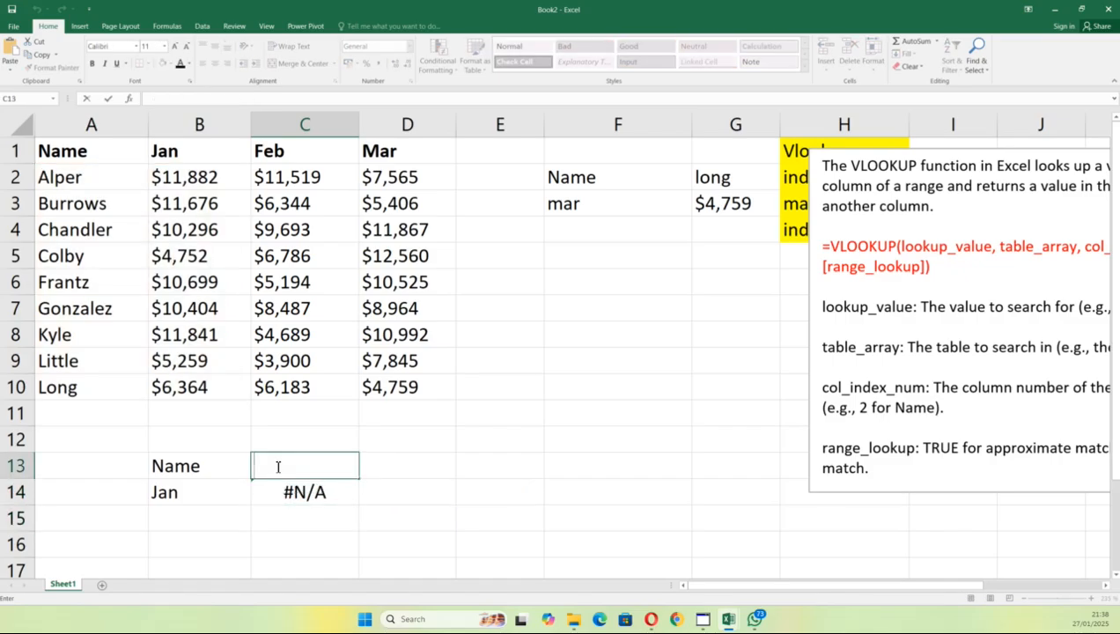
text(colby)
key(Return)
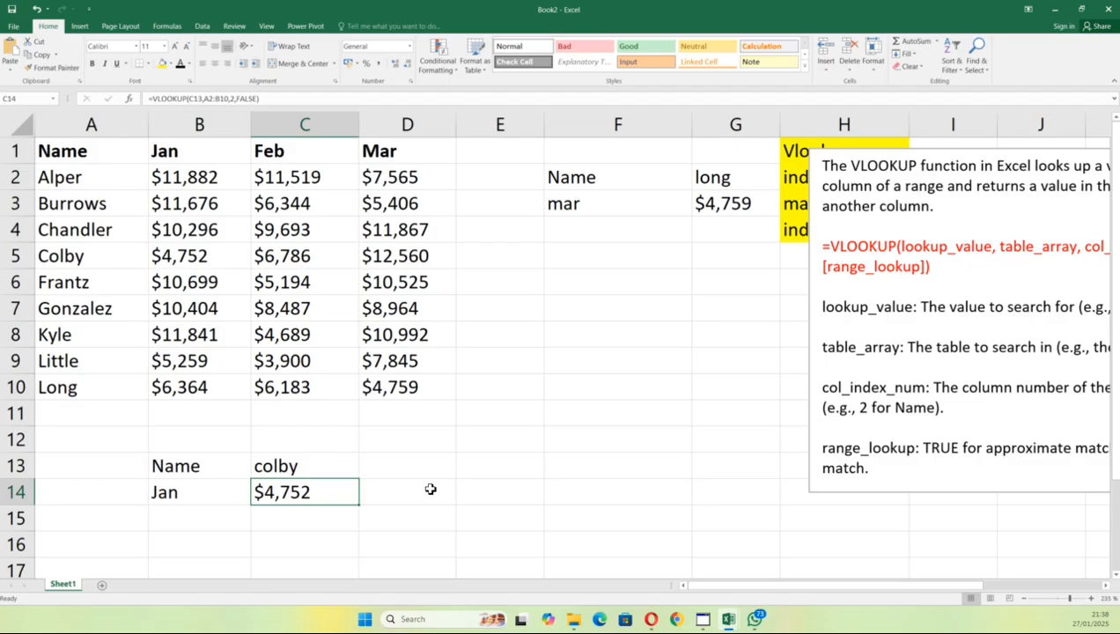
click(852, 166)
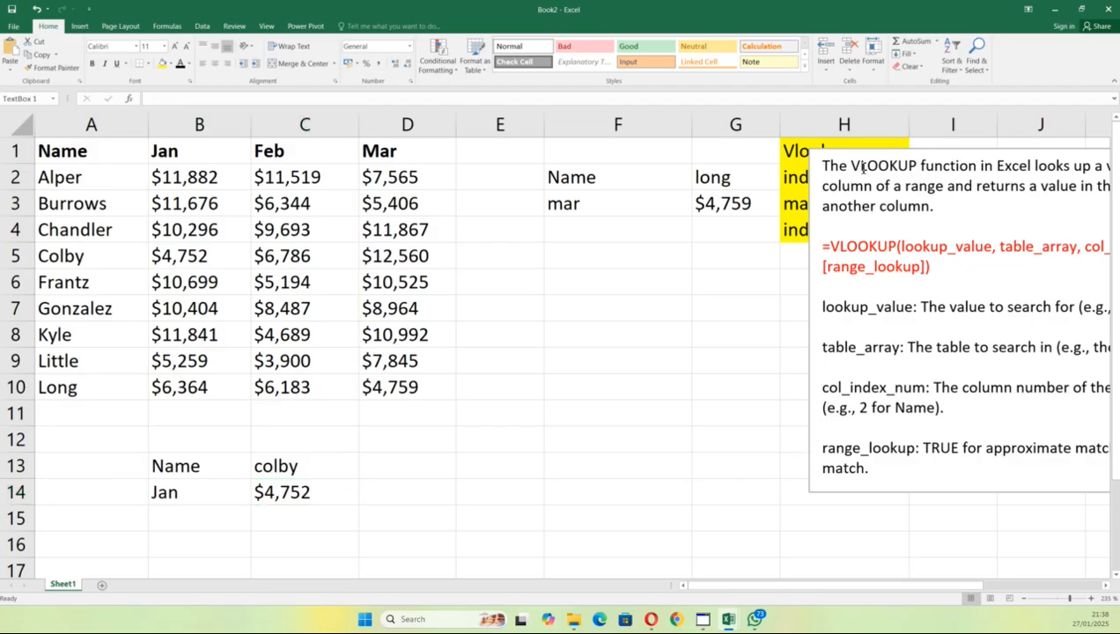
Step: Label E12 'Name' and E13 'Feb' for the third lookup block
click(497, 432)
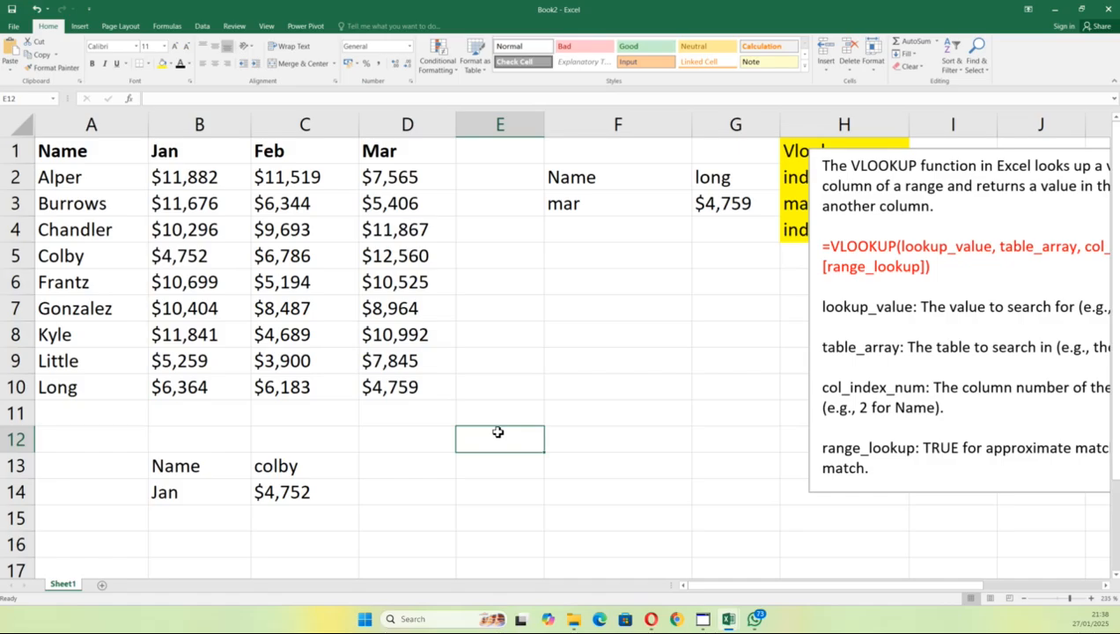
text(Name)
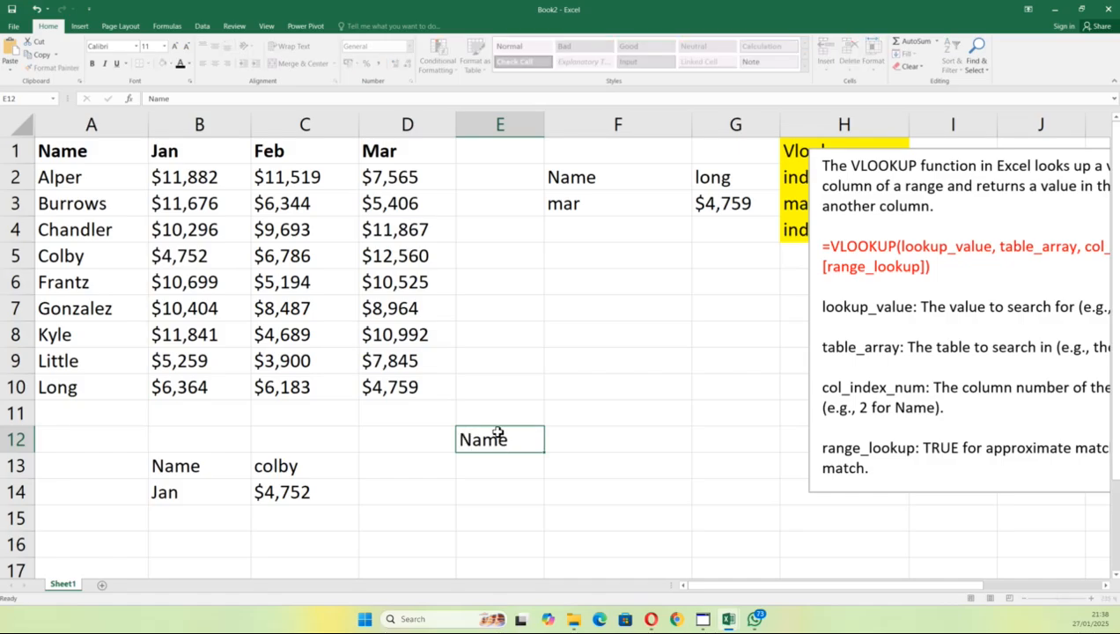
key(Return)
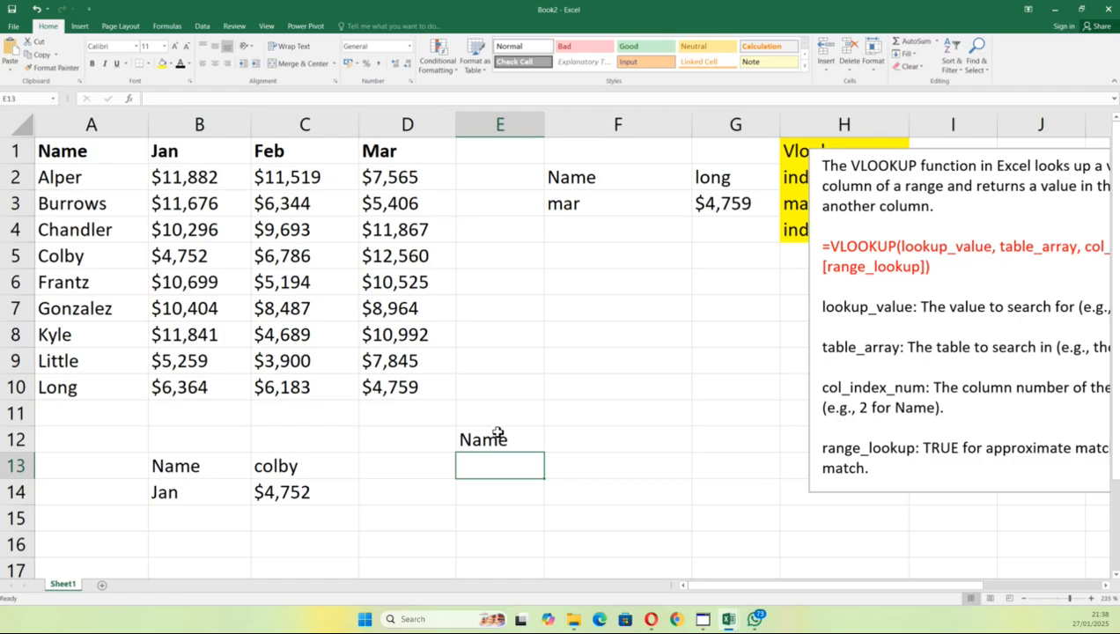
text(Feb)
click(602, 476)
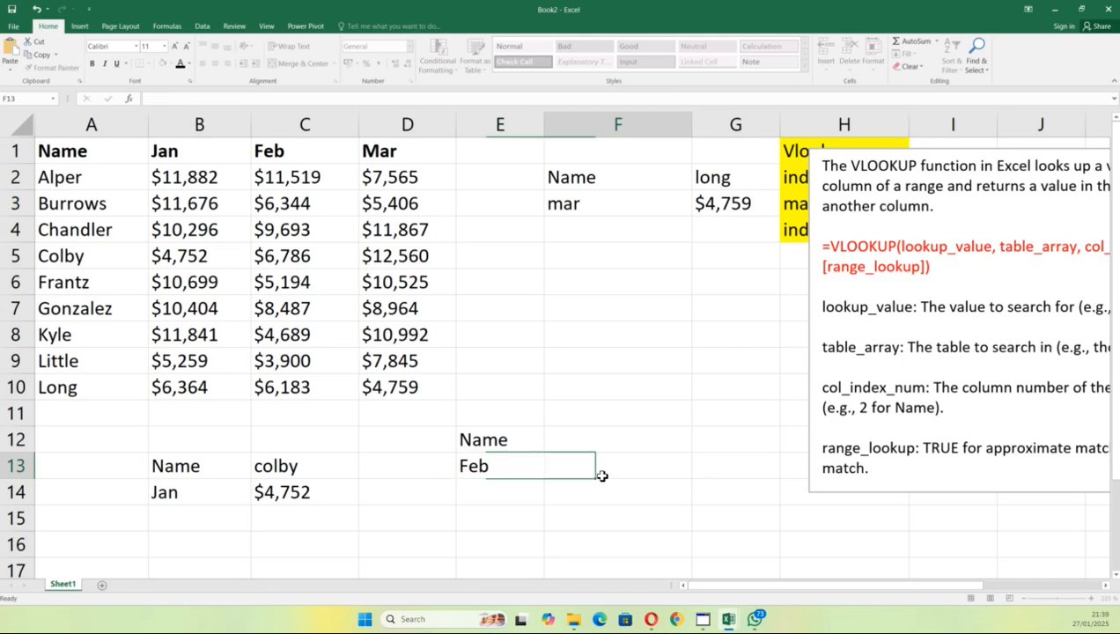
Step: Enter Alper in F12 and nudge the VLOOKUP explanation box slightly
click(603, 446)
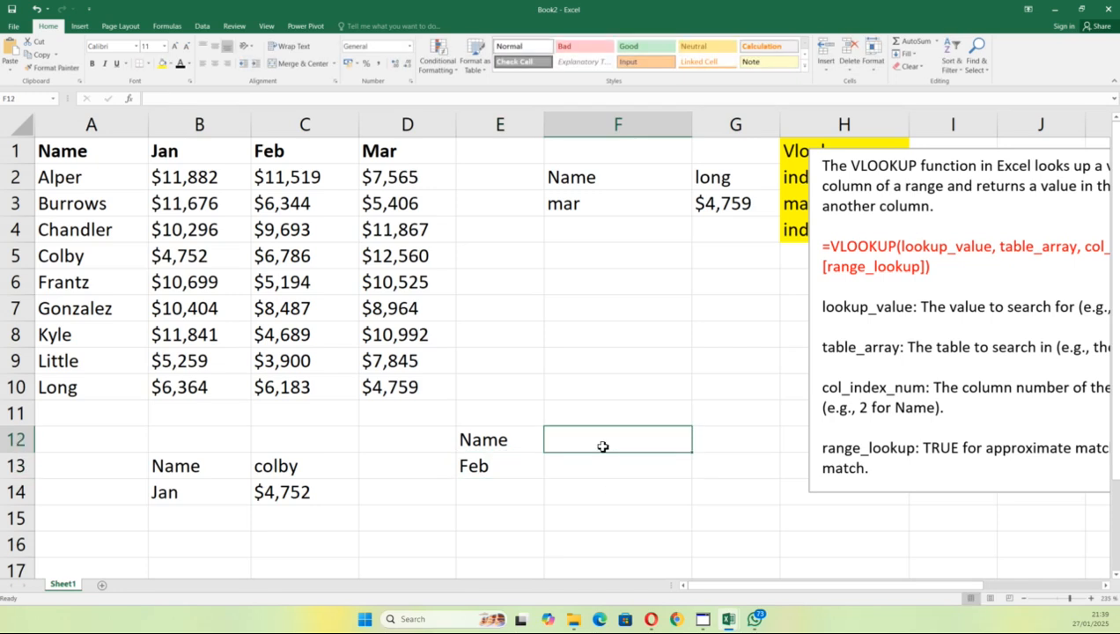
text(Alp)
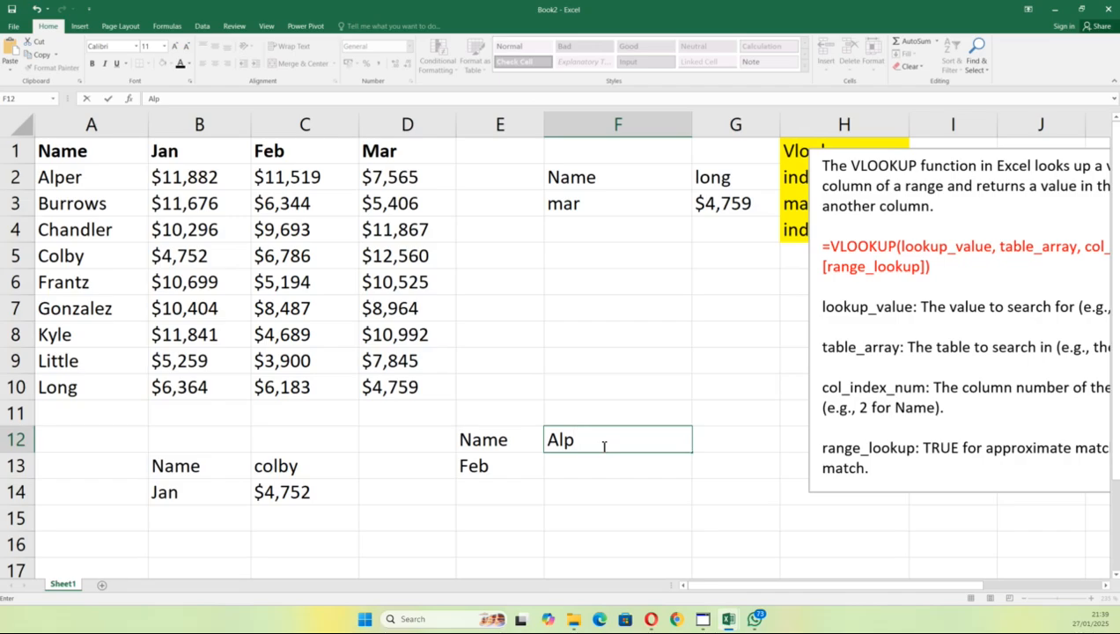
text(er)
click(619, 466)
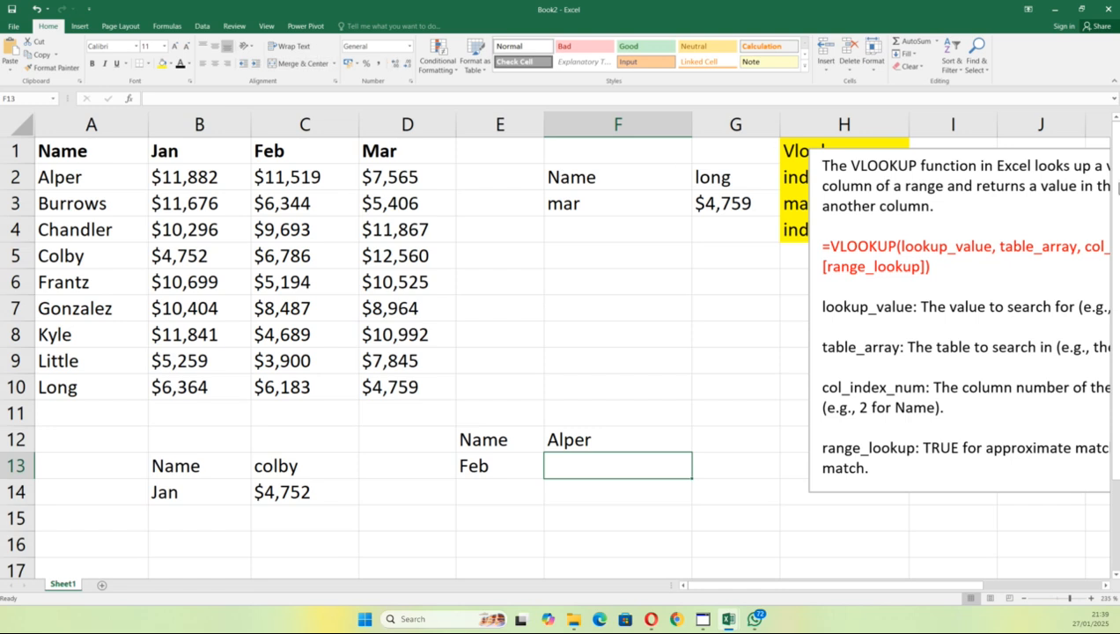
click(1001, 167)
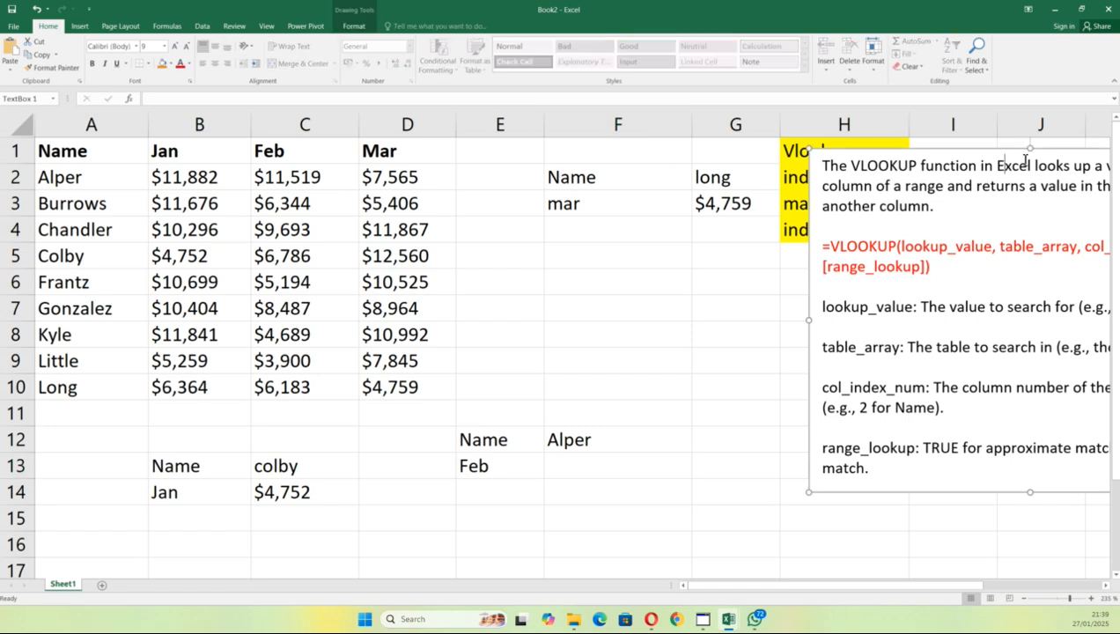
drag(1027, 152, 974, 136)
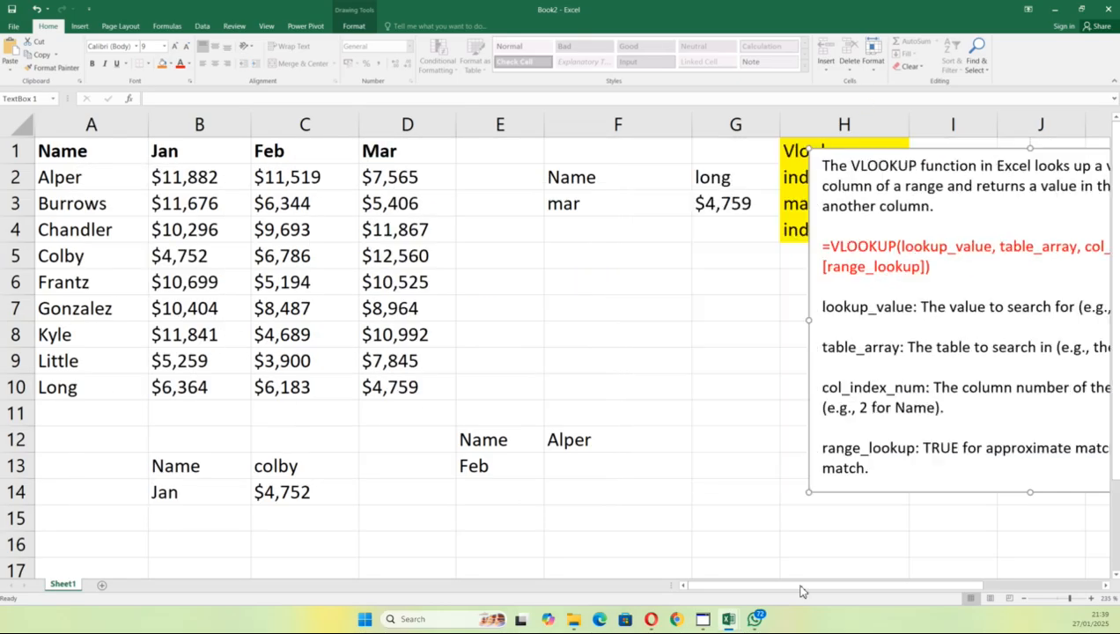